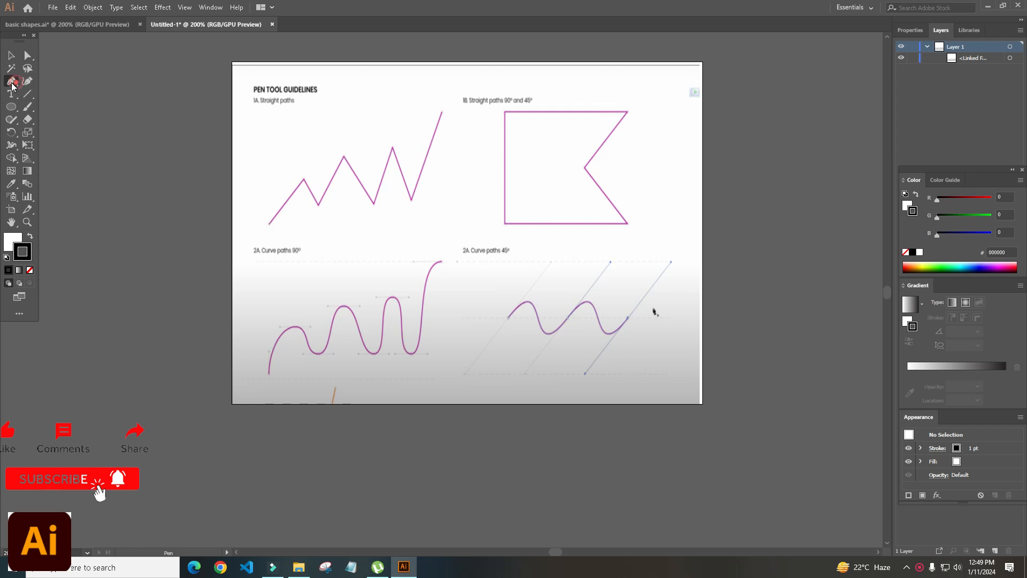
- Trace the zigzag in the 1A Straight paths guide with the Pen tool as an open seven-segment path and end it
left_click(269, 224)
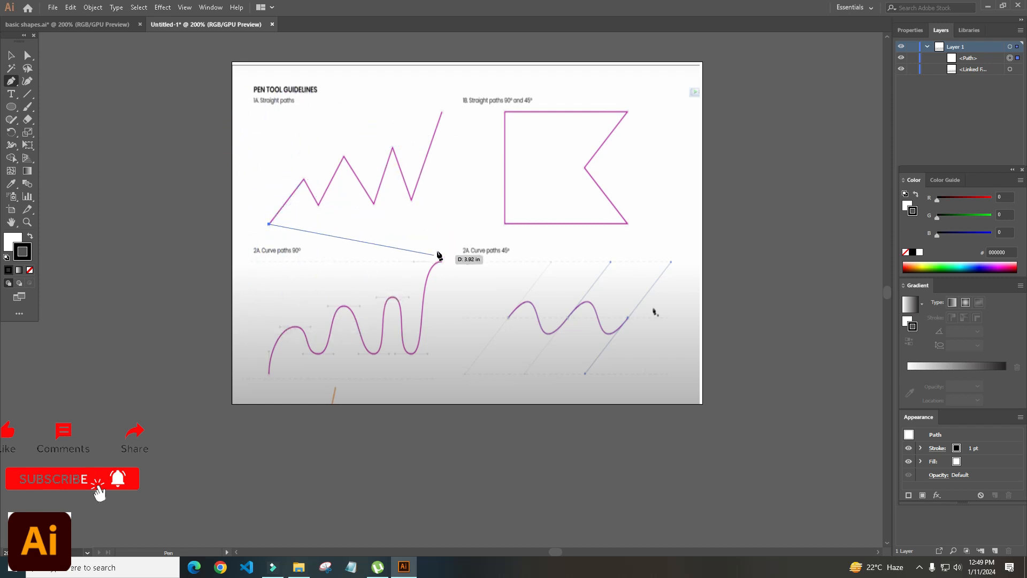
left_click(303, 180)
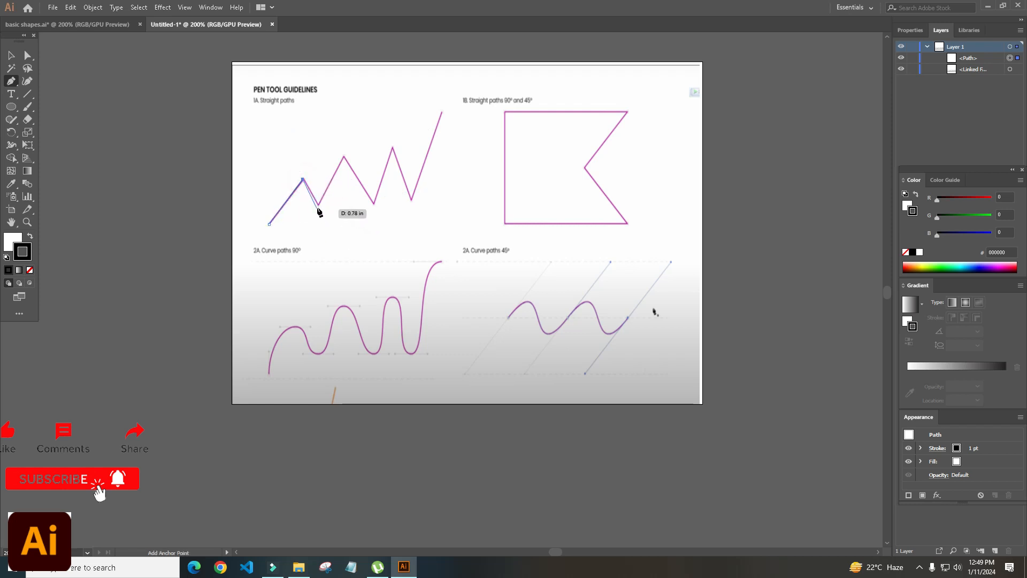
left_click(318, 204)
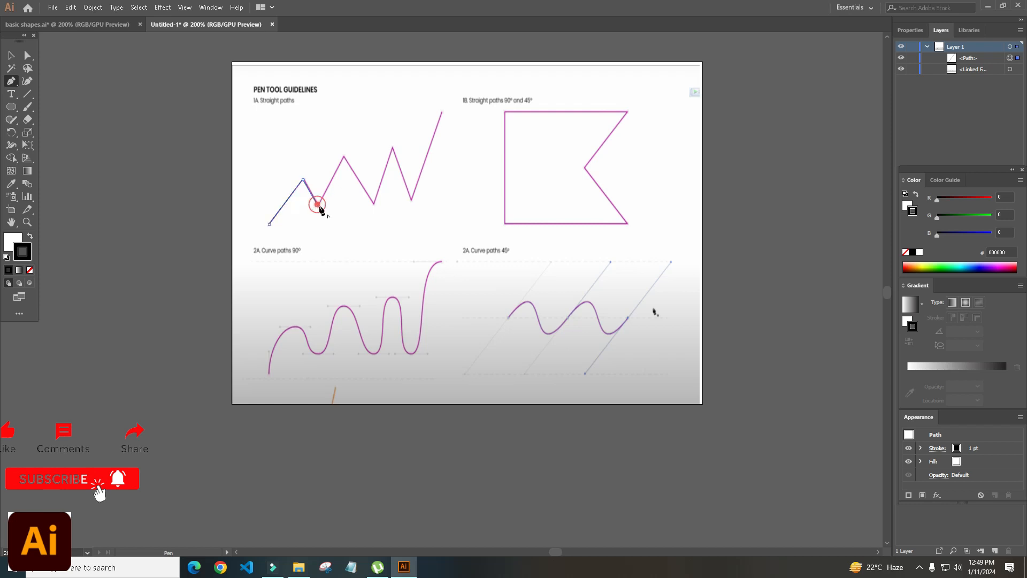
left_click(343, 156)
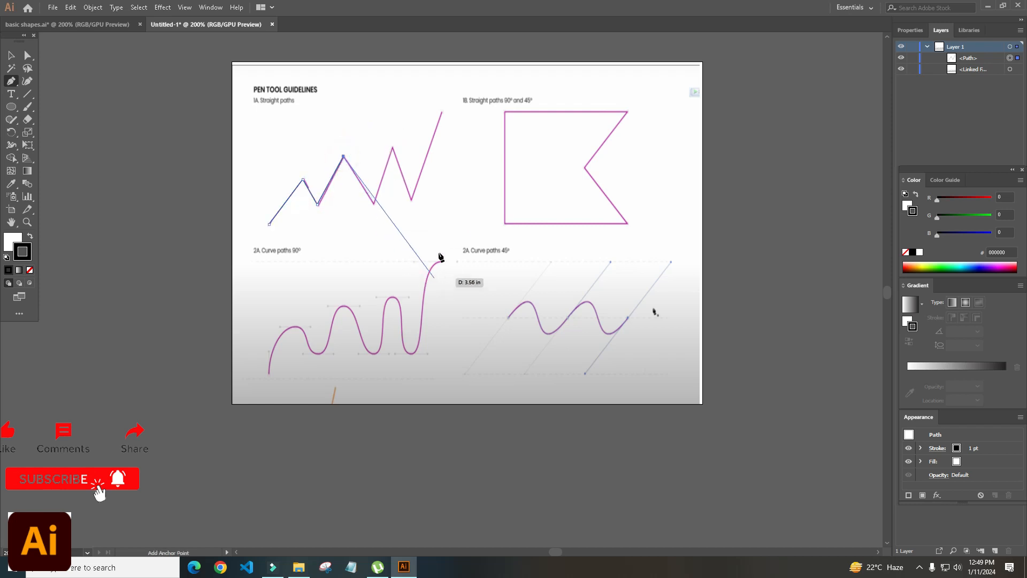
left_click(373, 202)
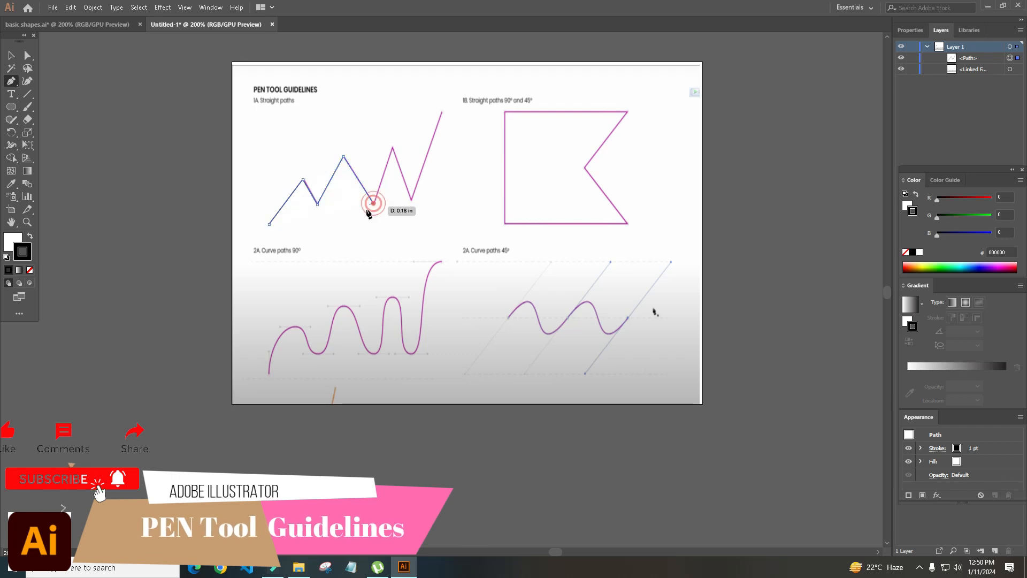
left_click(393, 147)
left_click(410, 197)
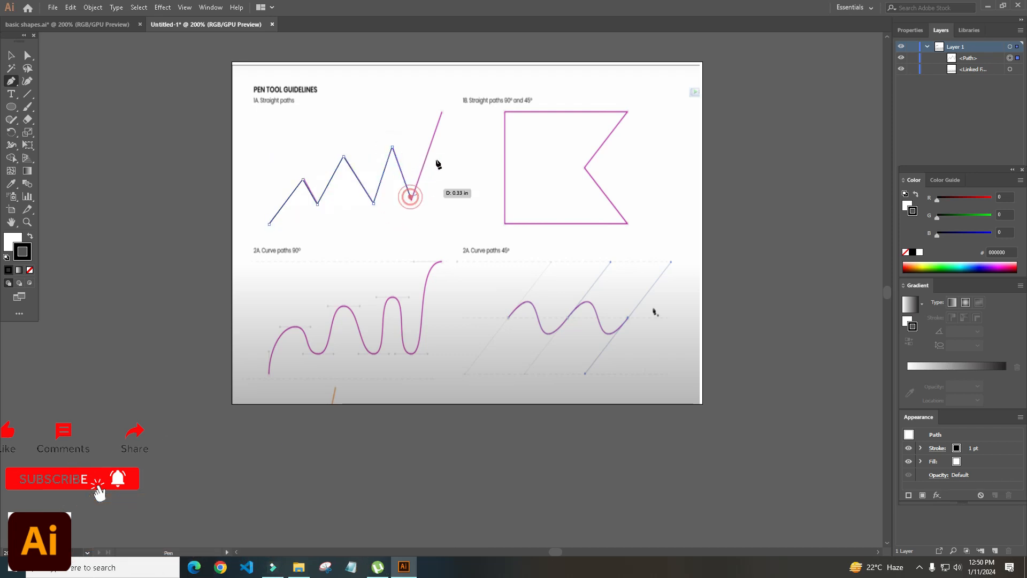
left_click(442, 115)
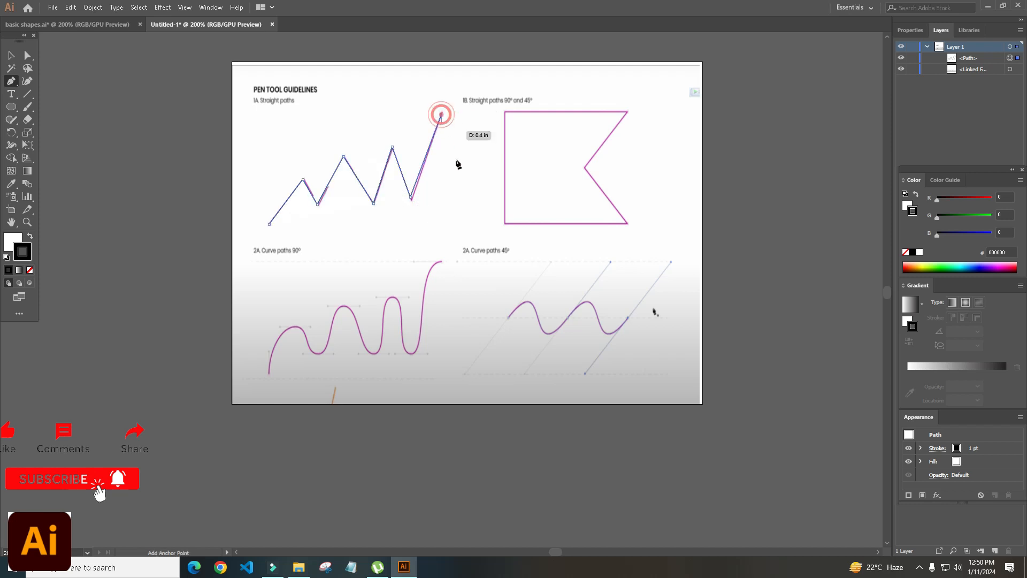
right_click(442, 118)
key("Escape")
- Trace the notched flag in the 1B Straight paths 90° and 45° guide as a closed straight-sided path
left_click(627, 111)
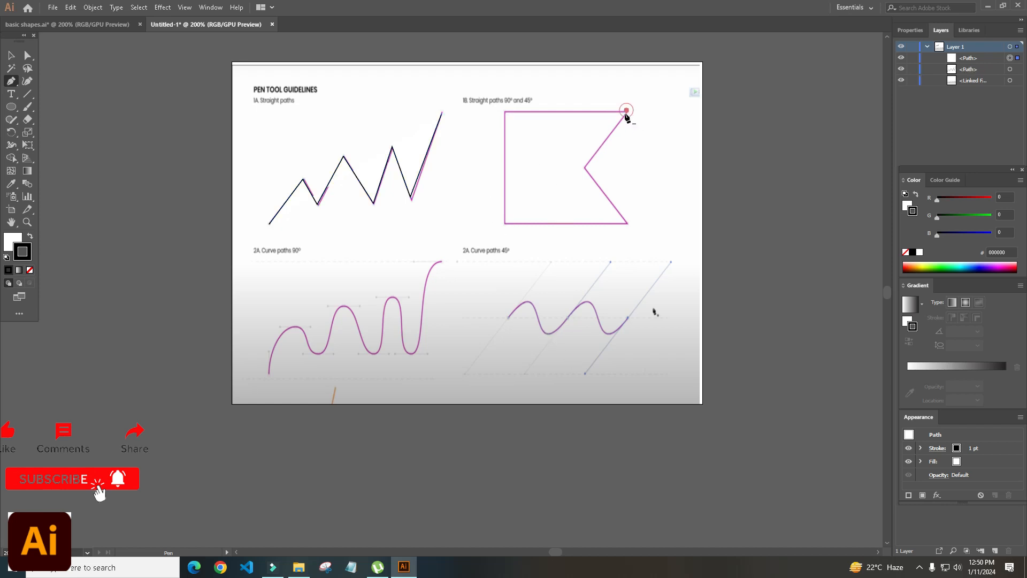
left_click(505, 112)
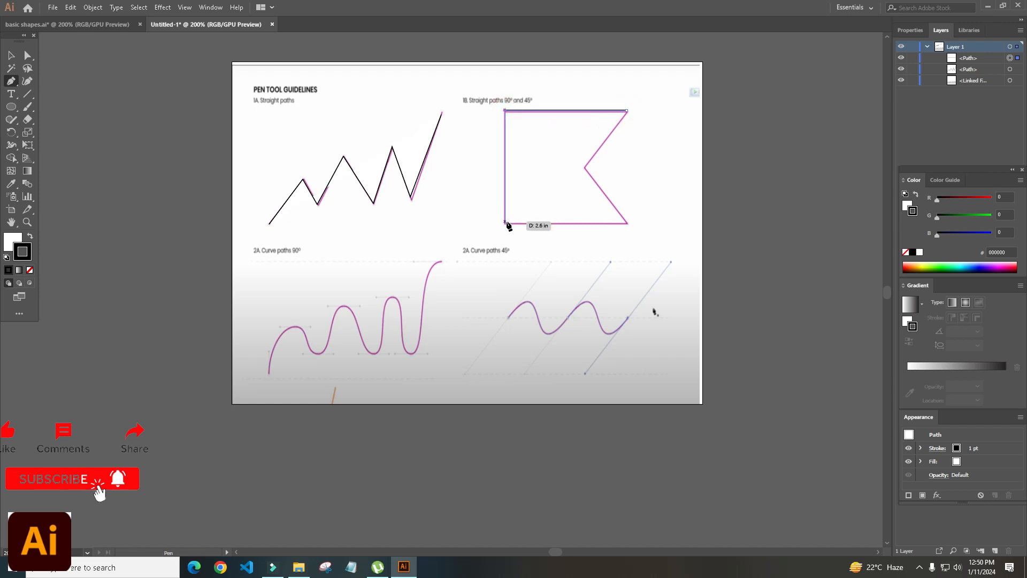
left_click(505, 223)
left_click(626, 224)
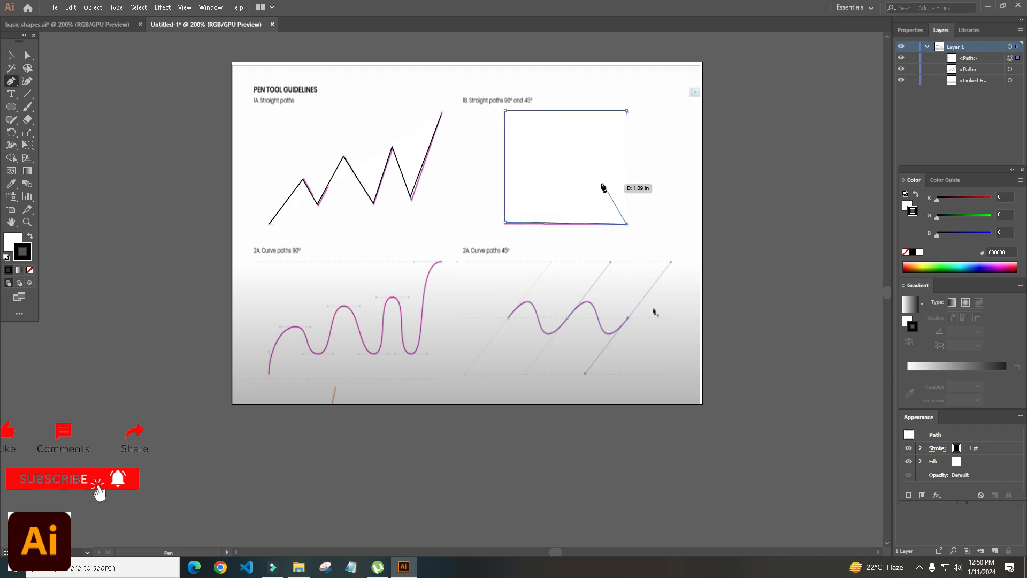
left_click(591, 164)
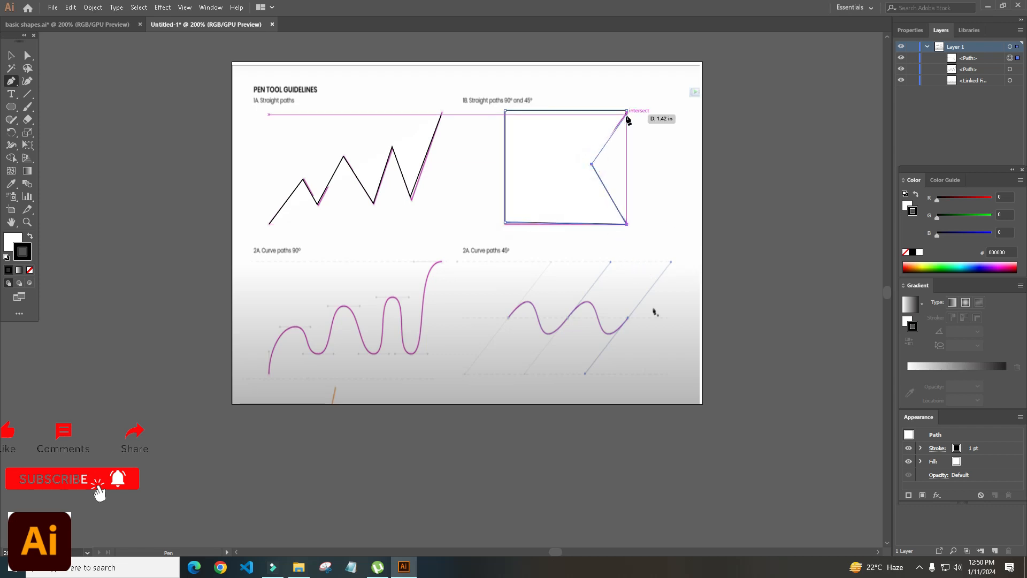
left_click(627, 112)
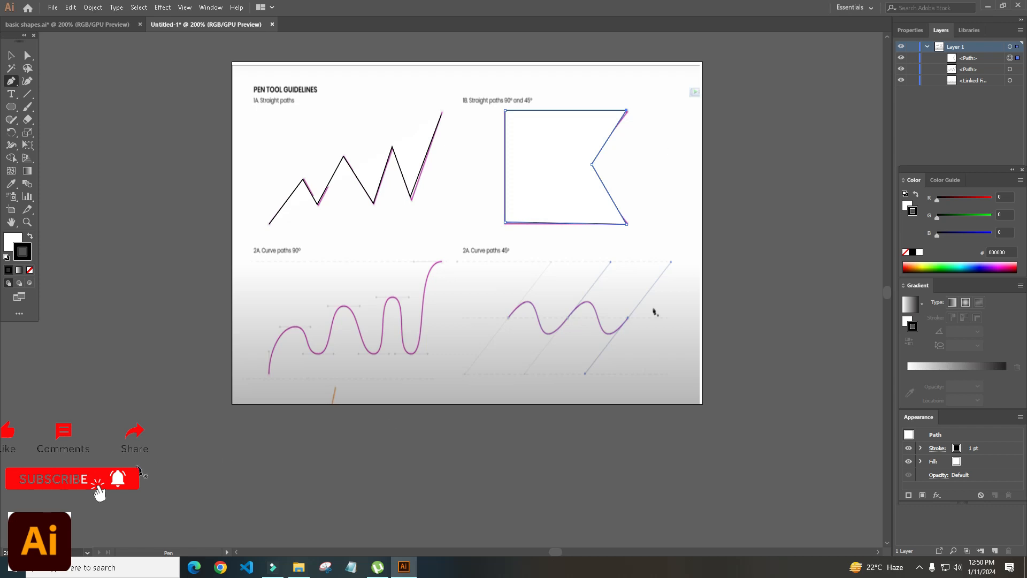
- Try to trace the first arch of the 2A Curve paths 90° guide, removing the outgoing handle at its crest
left_click(269, 374)
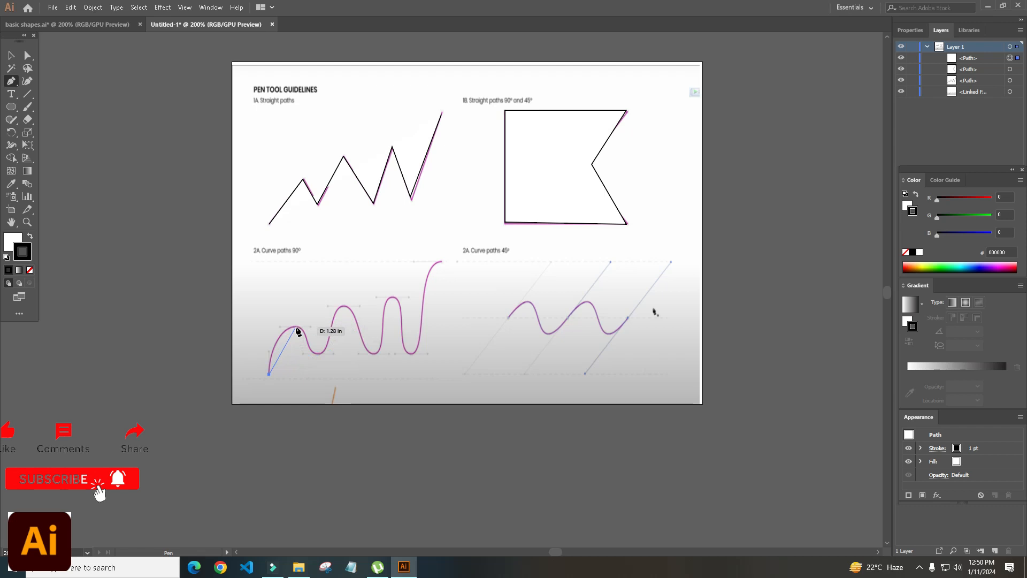
left_click_drag(297, 327, 311, 333)
left_click_drag(322, 326, 297, 337)
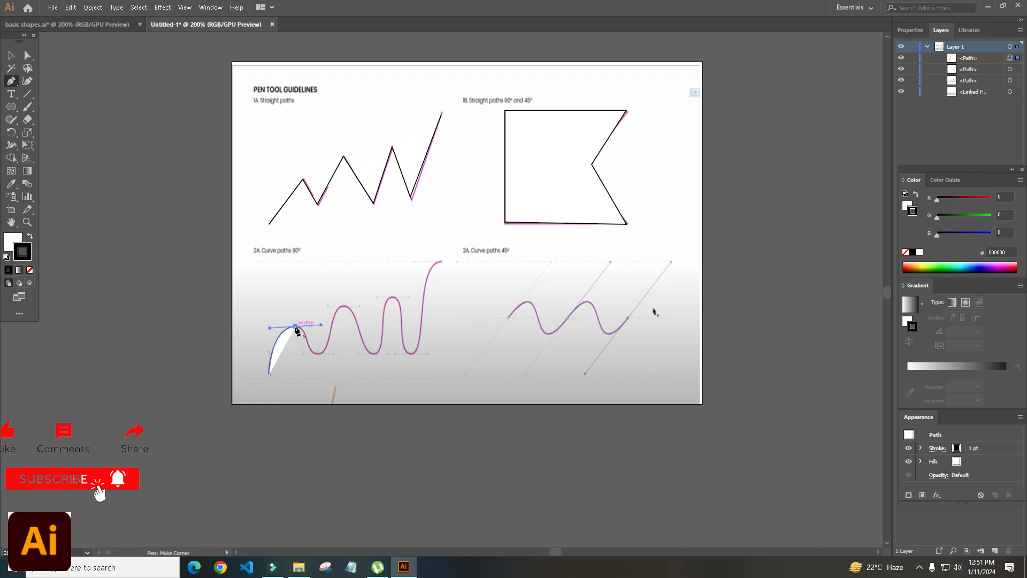
left_click(295, 326)
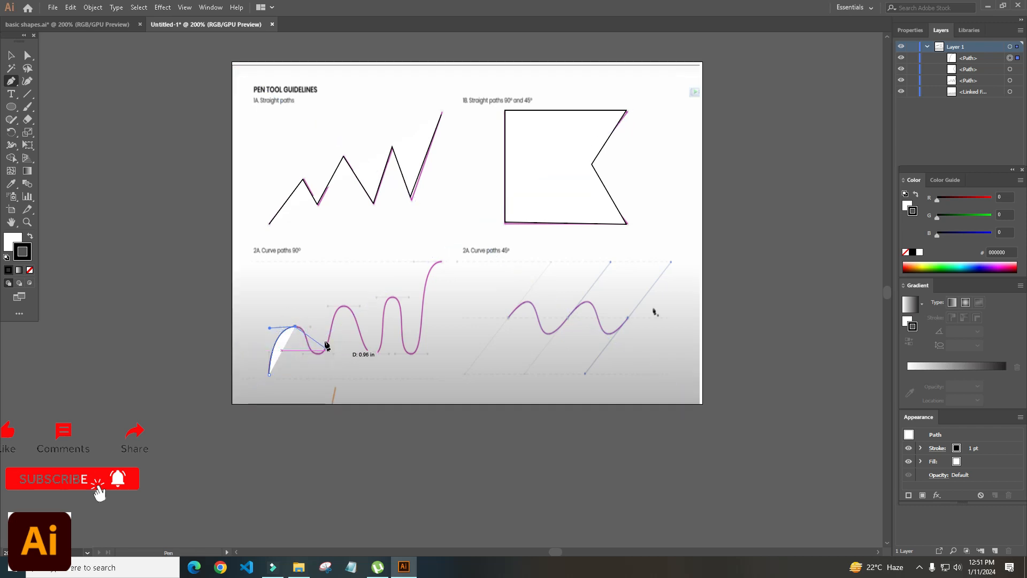
- Swap the arch path's fill and stroke colours and set its fill to None
left_click(30, 237)
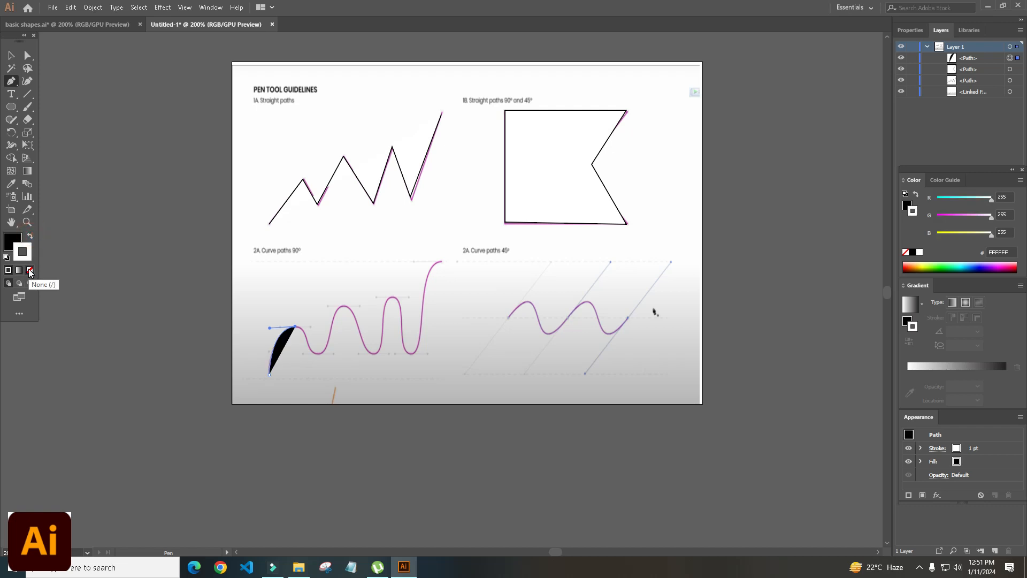
left_click(16, 236)
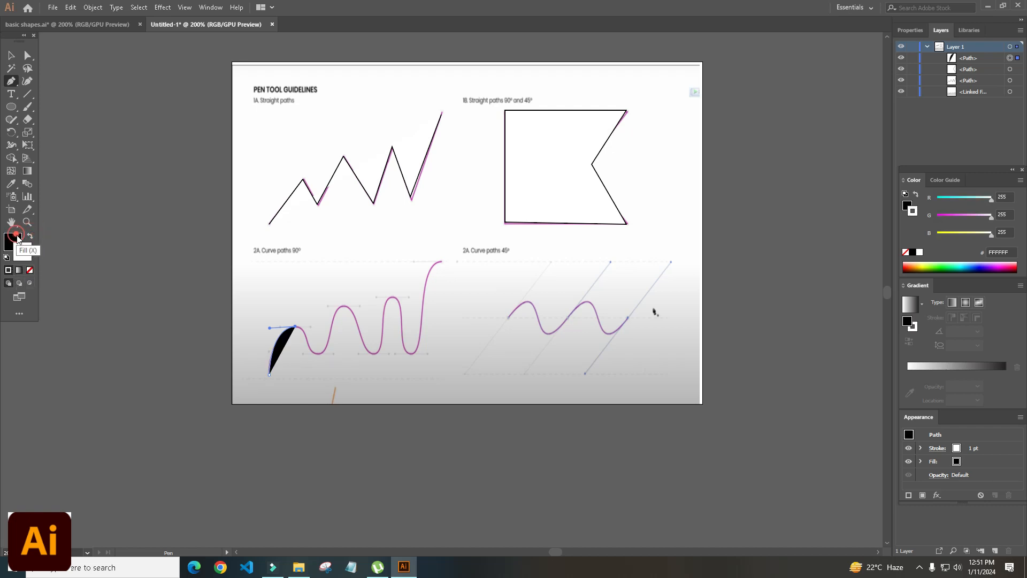
left_click(29, 270)
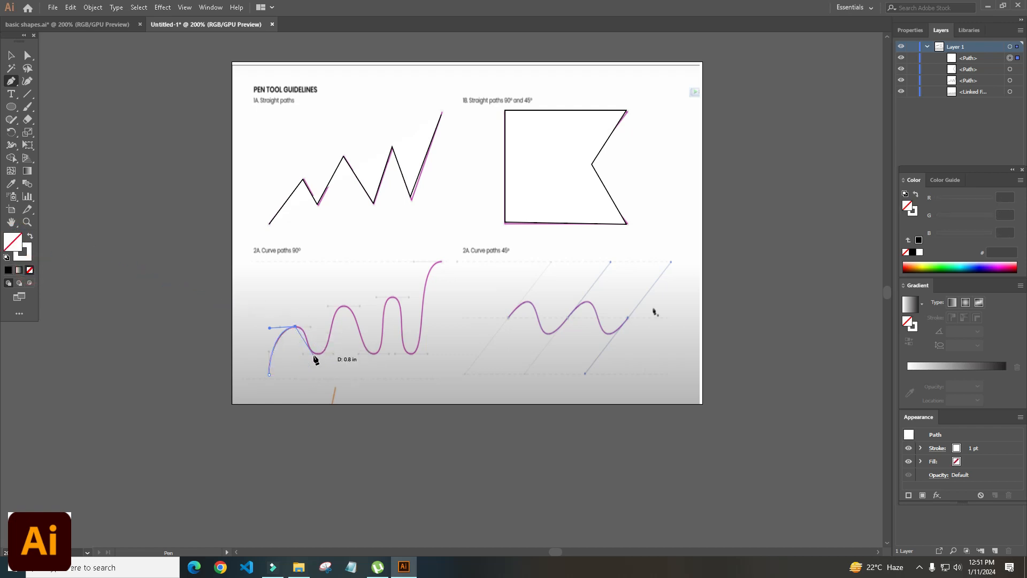
- Undo the colour changes and the arch segment back to the starting anchor, and set the path's fill to None
key("ctrl+equal")
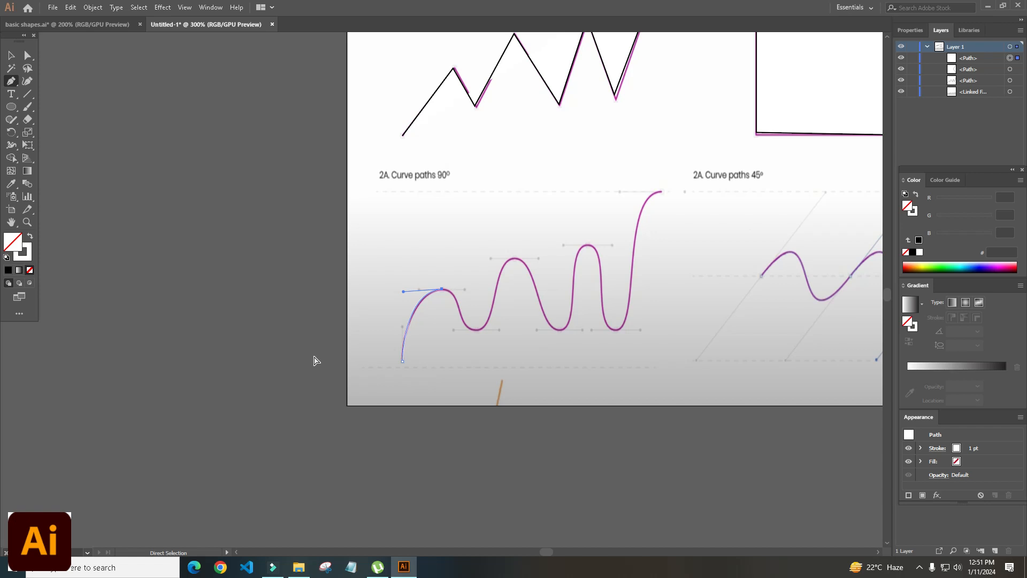
key("ctrl+equal")
key("ctrl+equal")
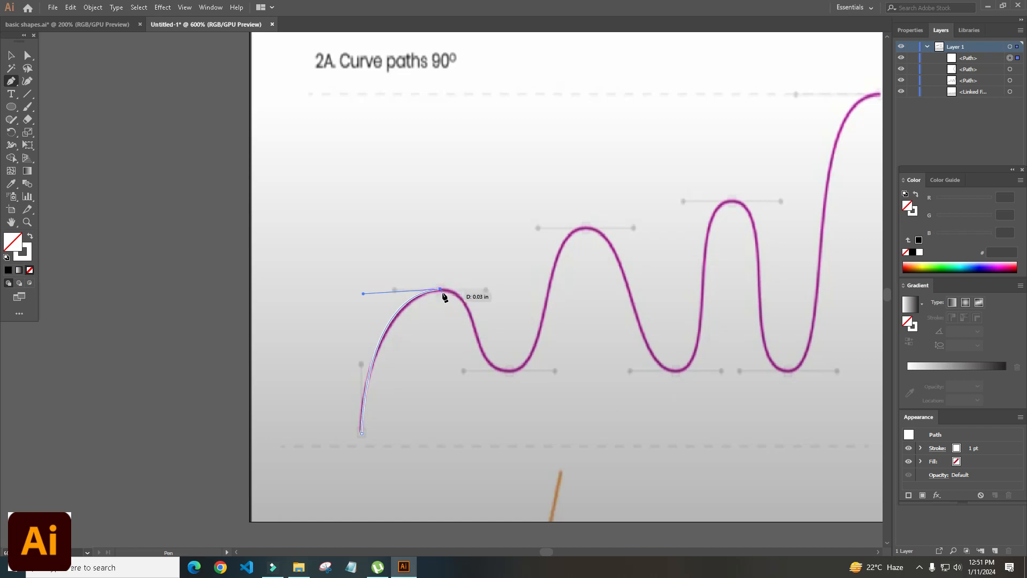
key("ctrl+z")
key("ctrl+z")
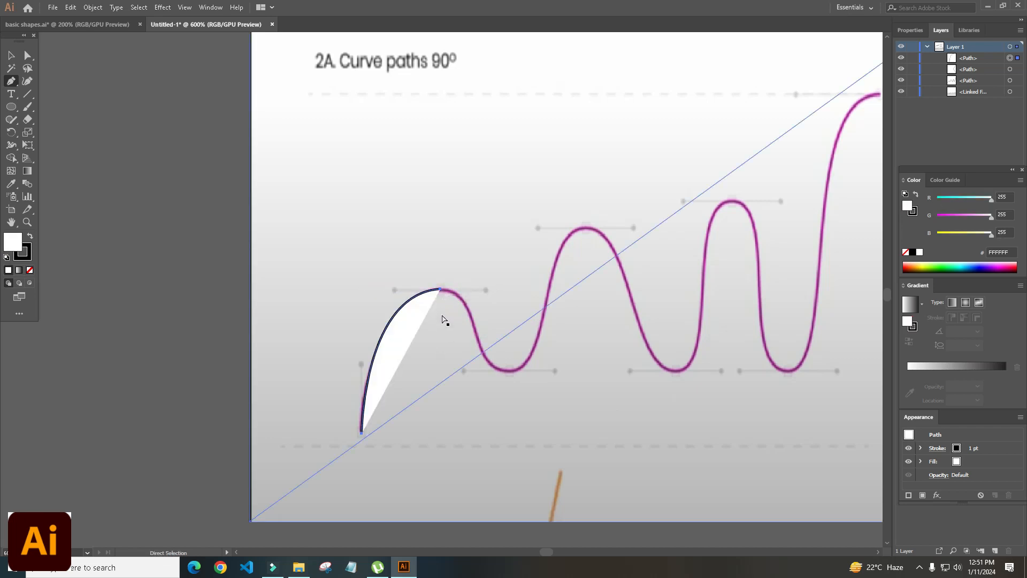
key("ctrl+z")
key("ctrl+z")
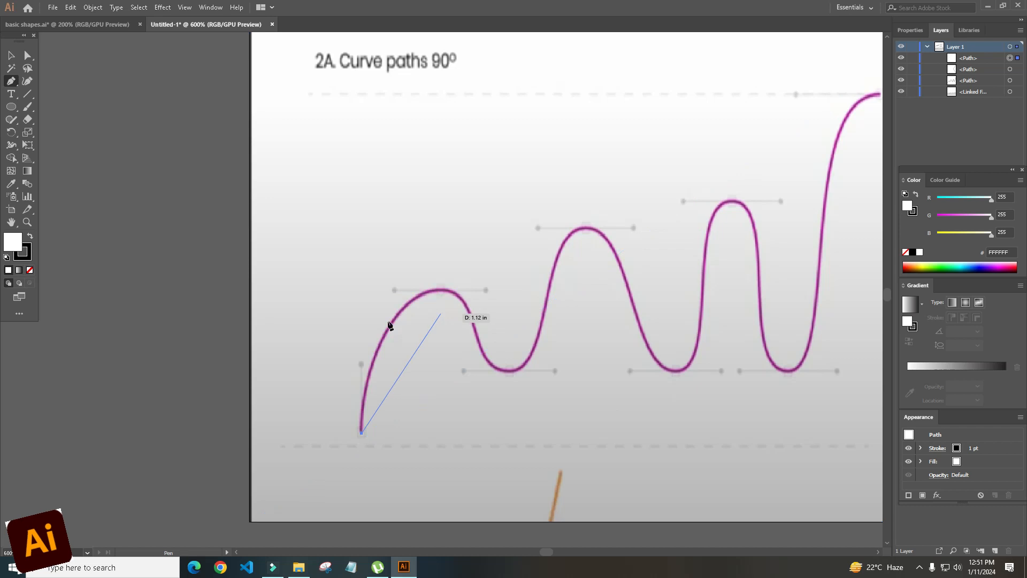
left_click(30, 270)
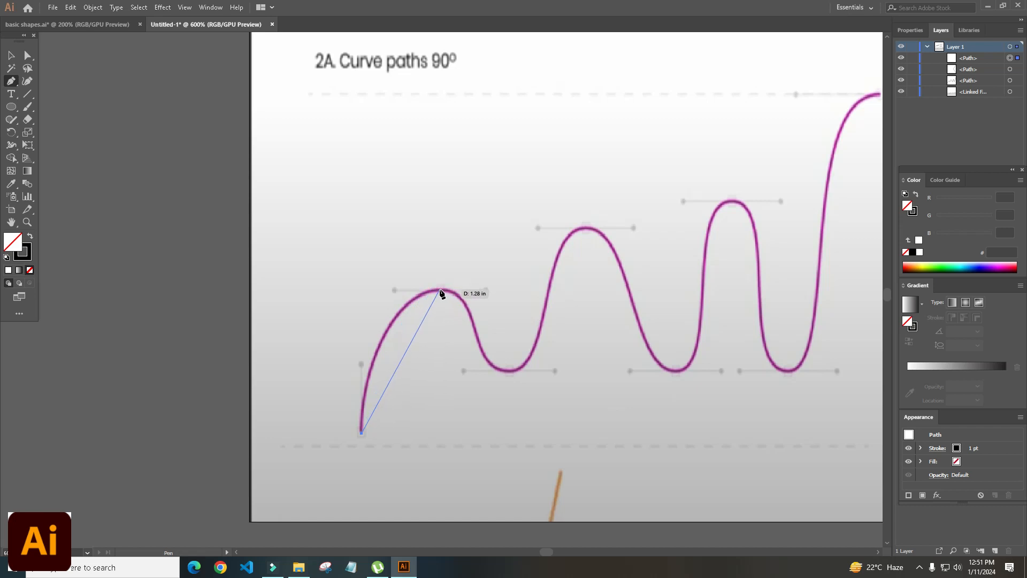
- Try to trace the first arch of the 90° curve guide as one unfilled smooth segment, and undo it
left_click_drag(440, 289, 507, 288)
key("Escape")
left_click(436, 355, "ctrl")
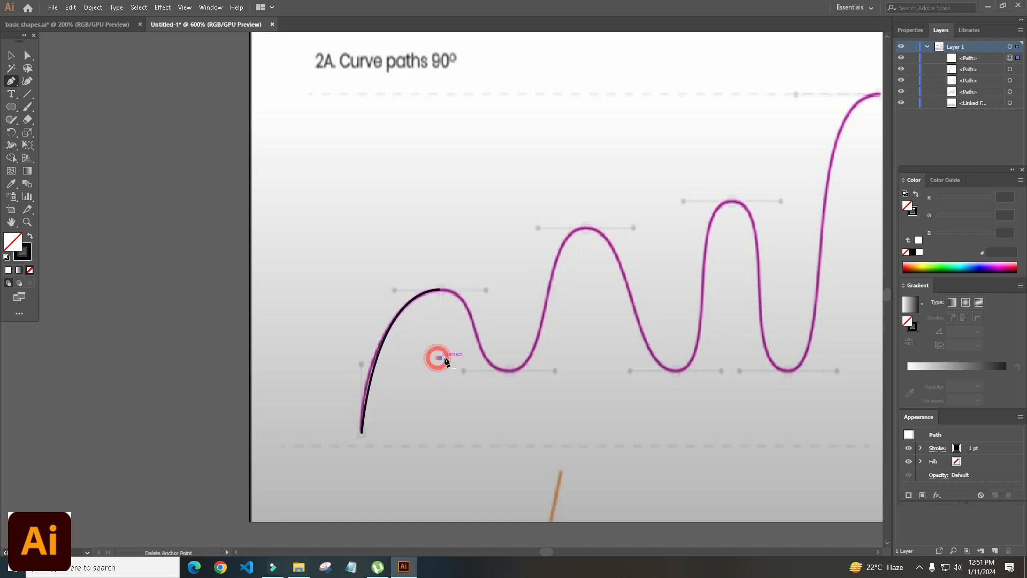
key("ctrl+z")
key("ctrl+z")
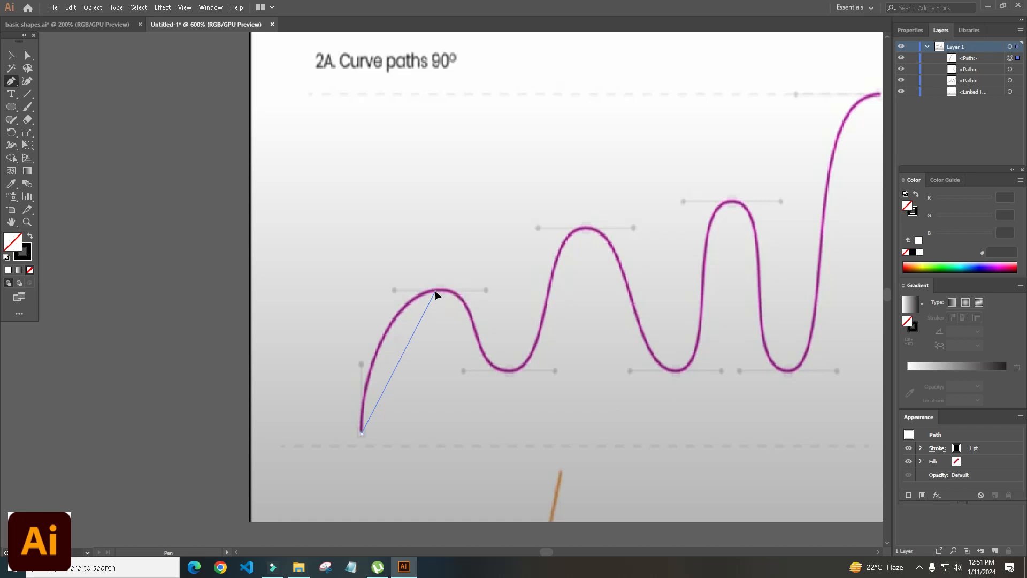
- Retry the smooth segment up to the first arch's crest, and undo everything including the path's starting anchor
left_click_drag(435, 290, 501, 289)
key("ctrl+z")
left_click(483, 334, "ctrl")
left_click(483, 289)
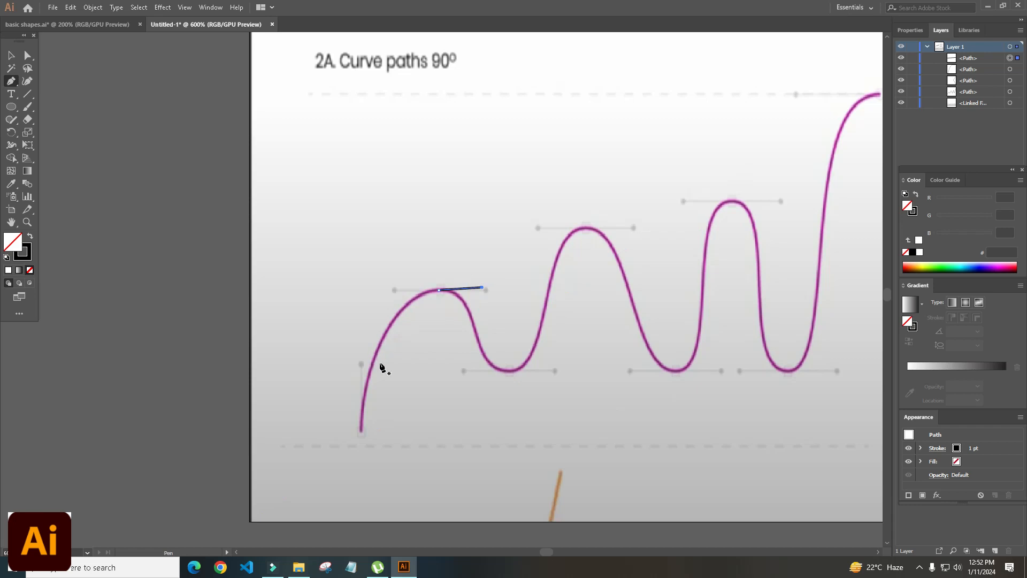
key("ctrl+z")
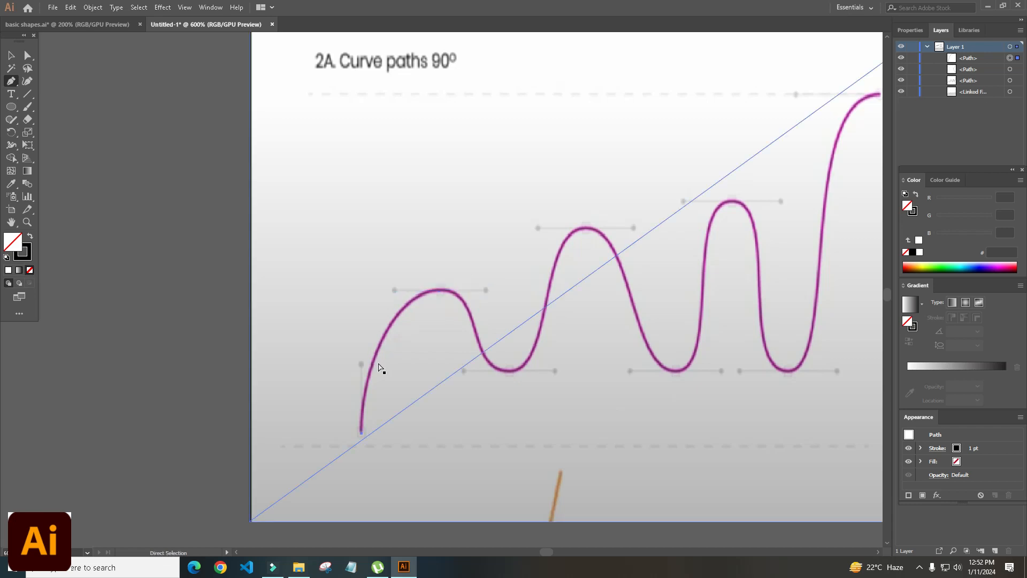
left_click(362, 432)
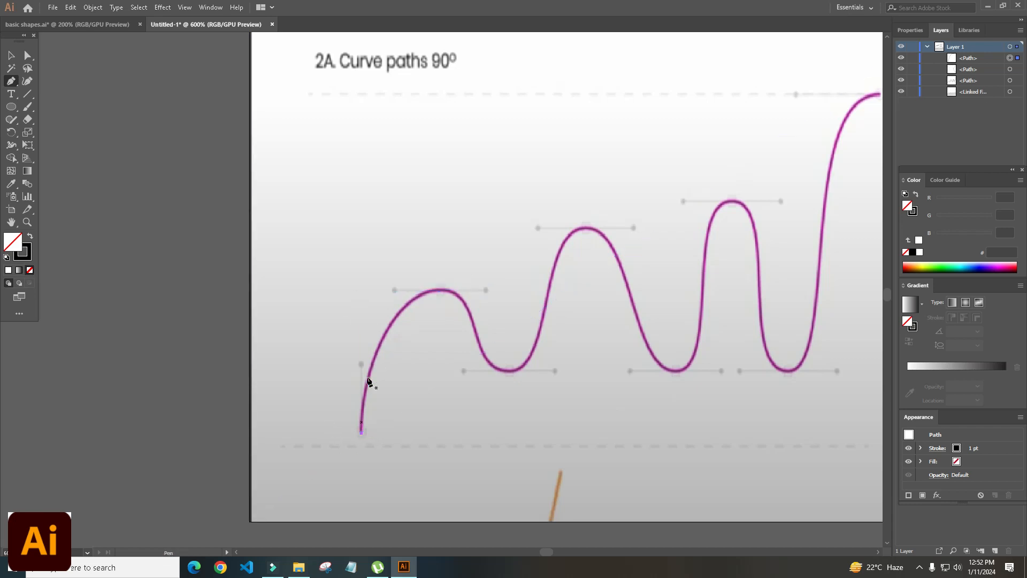
key("ctrl+z")
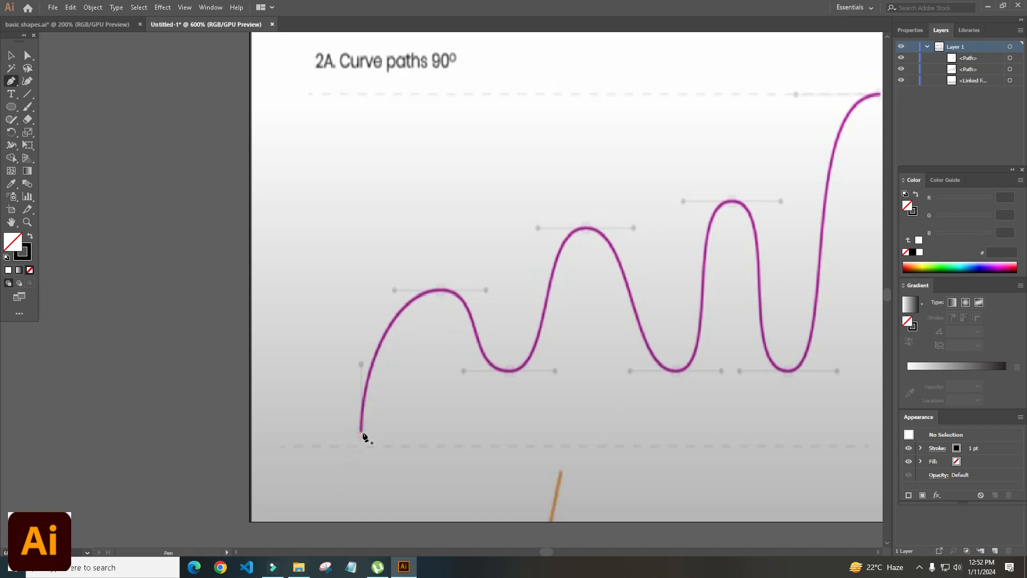
- Try to restart the curve at the guide's lower end with a smooth anchor on the first crest, and undo the segments
left_click(361, 431)
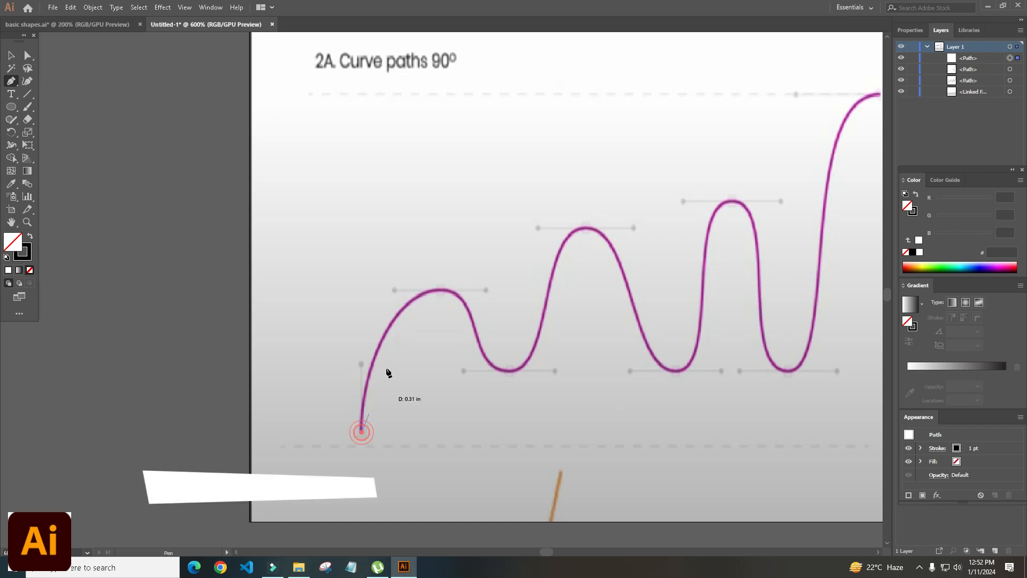
left_click_drag(440, 290, 479, 289)
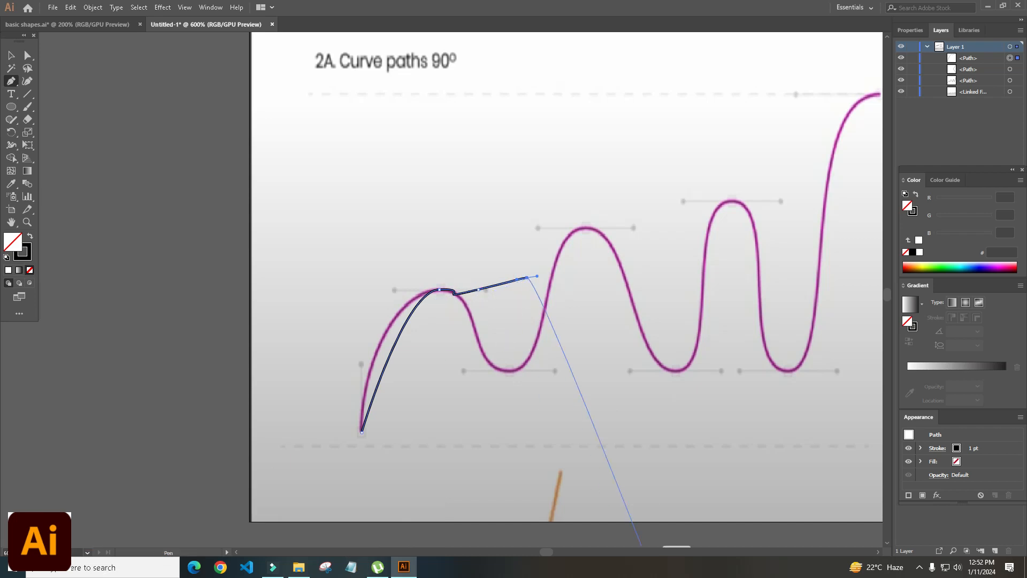
key("ctrl+z")
key("ctrl+z")
key("ctrl+z")
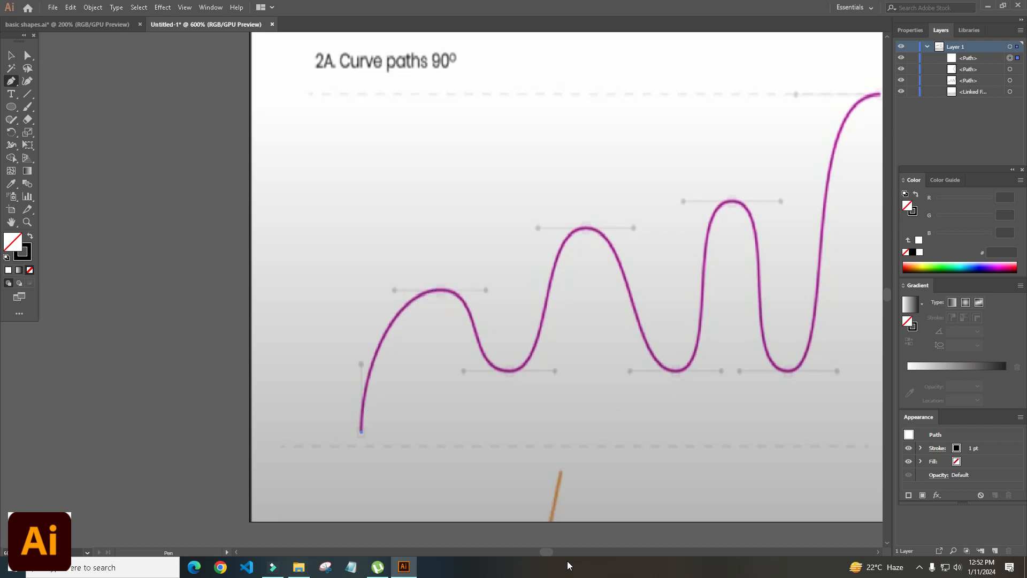
- Trace the 90° curve guide from its lower end with smooth anchors on the first crest, first valley and second crest
left_click(361, 429)
left_click_drag(442, 290, 499, 291)
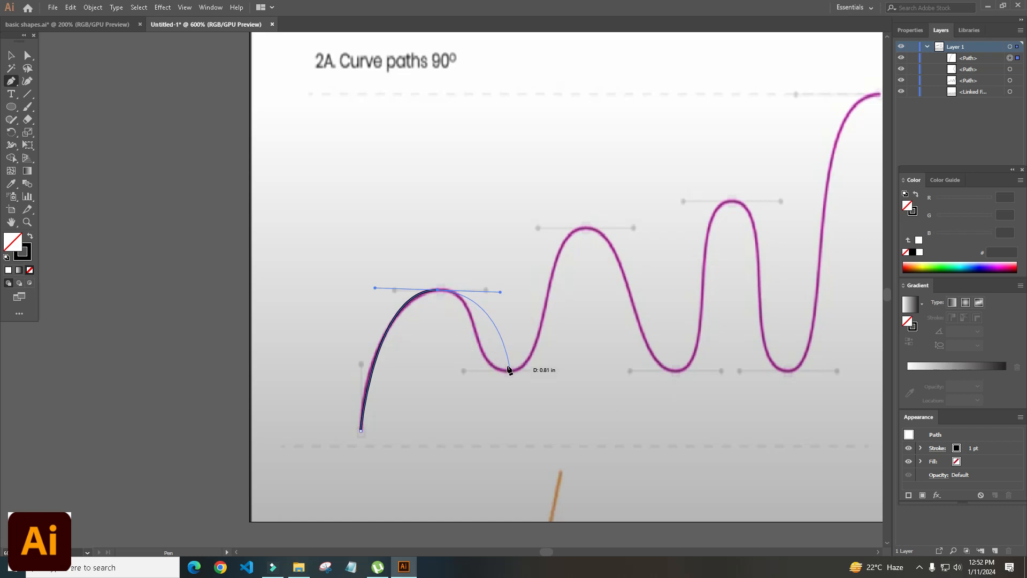
left_click_drag(509, 369, 567, 375)
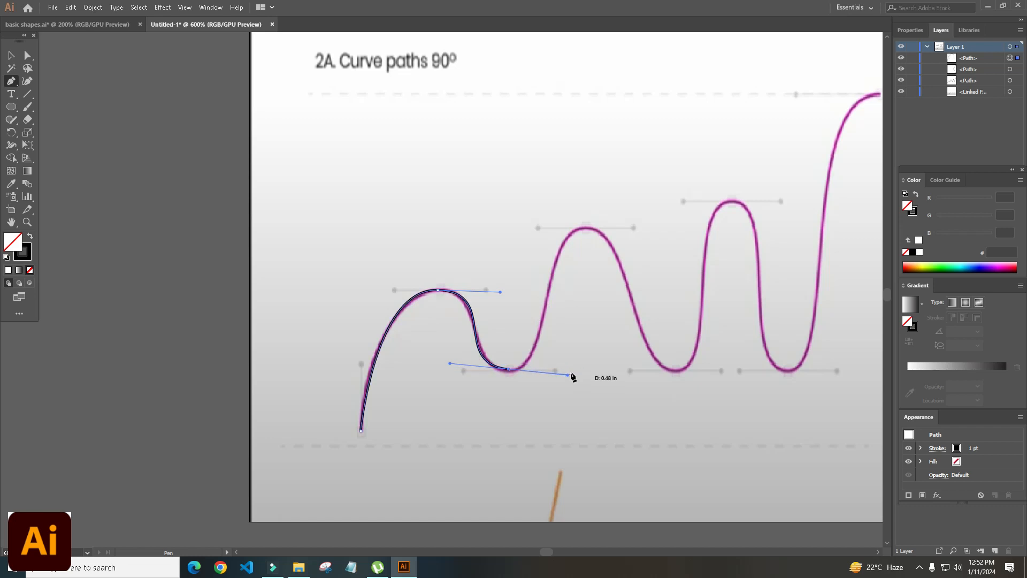
left_click_drag(586, 229, 644, 213)
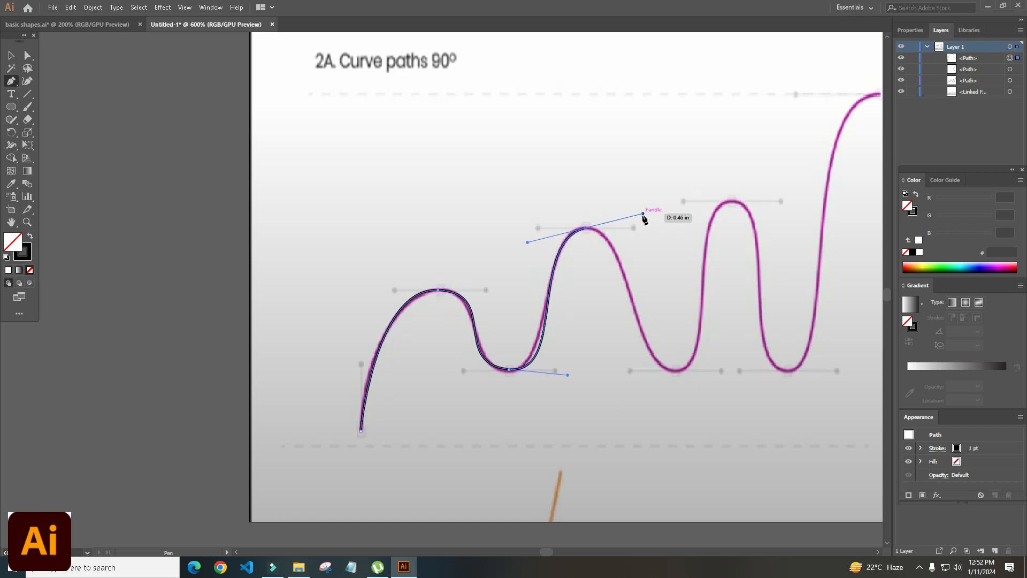
- Try to continue the path with smooth anchors on the second valley and third crest, and undo both segments
left_click_drag(677, 371, 739, 381)
left_click_drag(734, 203, 787, 204)
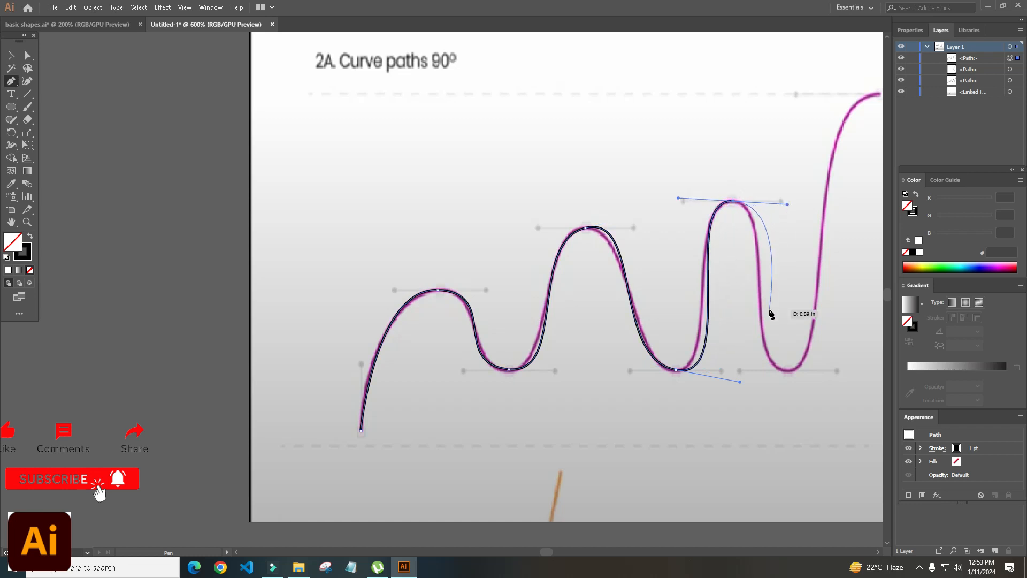
key("ctrl+z")
key("ctrl+z")
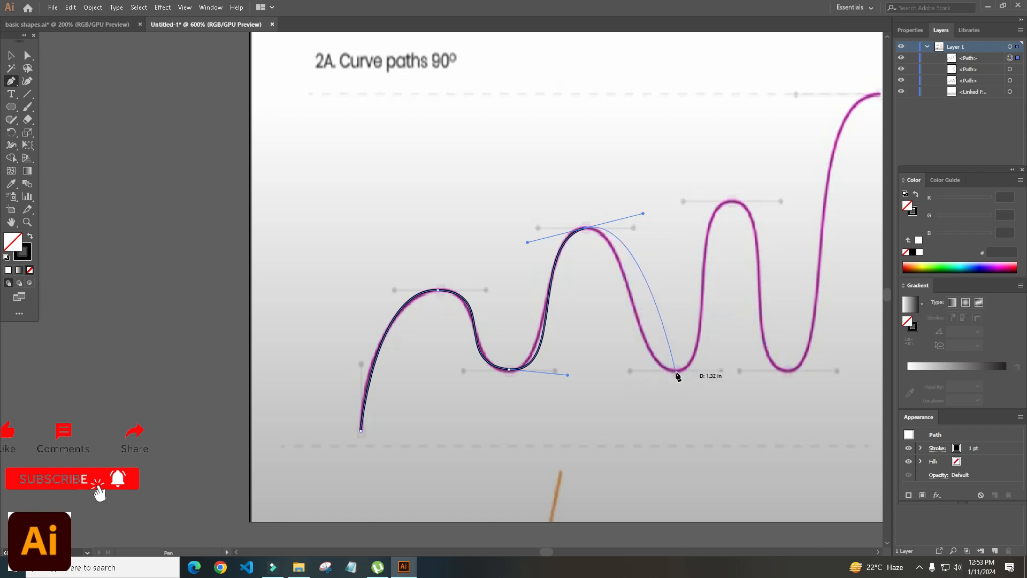
- Try to place an anchor partway down the slope after the second crest, and undo it
left_click(631, 299)
mouse_move(644, 316)
left_mouse_down()
mouse_move(666, 346)
mouse_move(641, 330)
mouse_move(642, 291)
mouse_move(657, 321)
mouse_move(652, 356)
mouse_move(638, 362)
mouse_move(630, 306)
left_mouse_up()
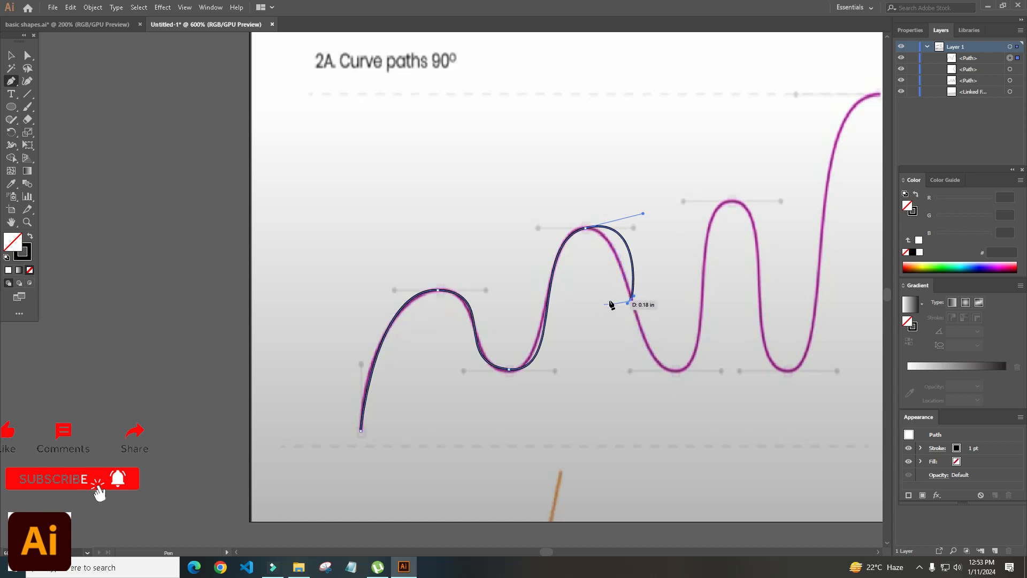
key("ctrl+z")
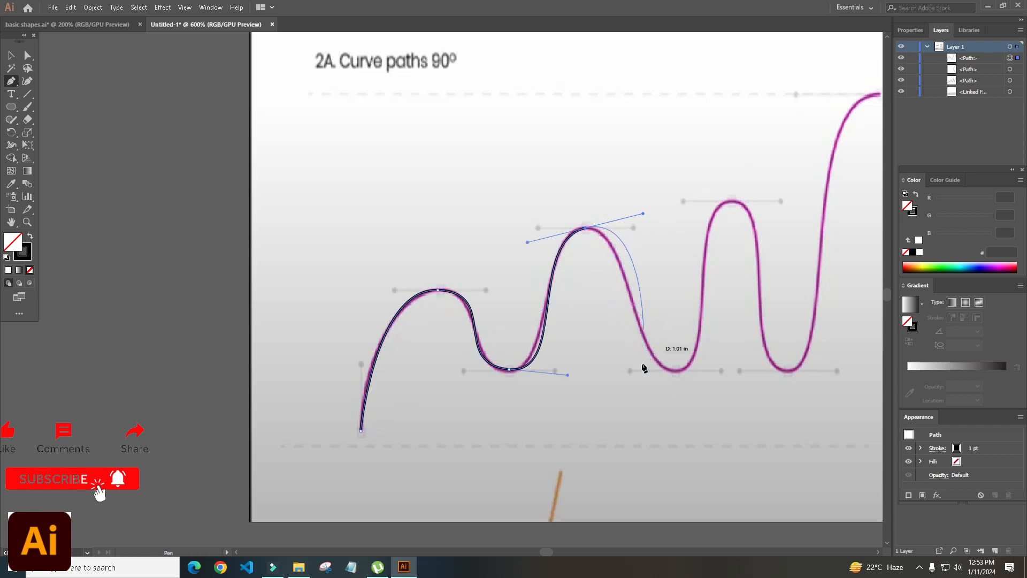
- Continue the 90° curve with smooth anchors on the second valley, third crest, third valley and upper end, and end the path
left_click_drag(678, 371, 736, 369)
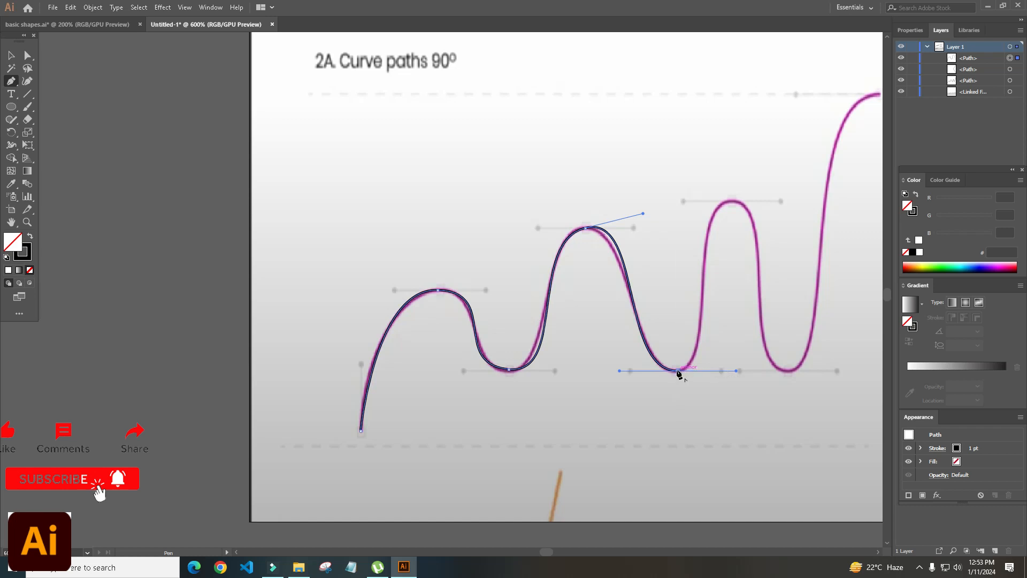
left_click_drag(733, 203, 786, 202)
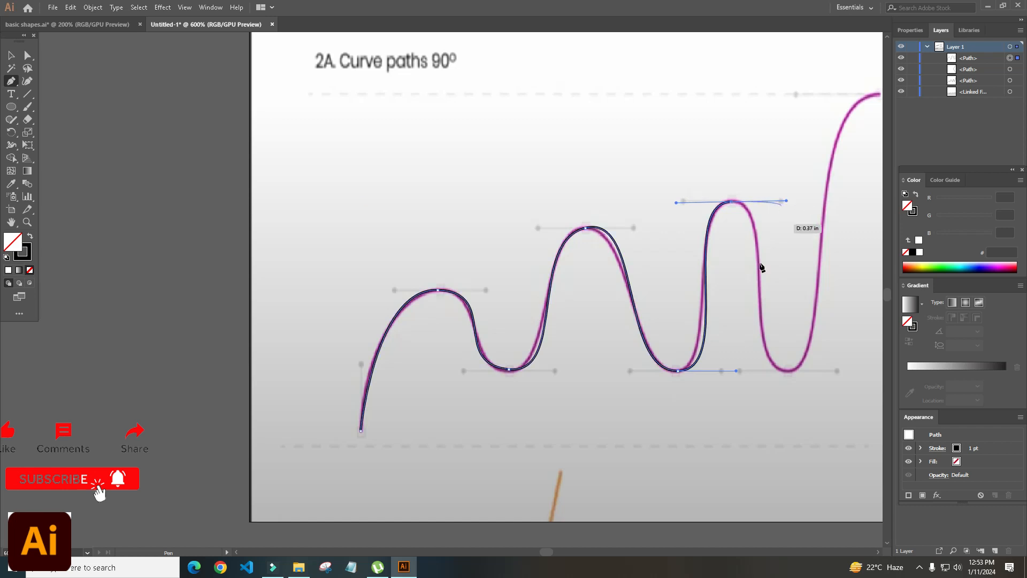
left_click_drag(787, 370, 839, 371)
key("space")
left_click_drag(786, 399, 626, 405)
left_click_drag(730, 326, 647, 340)
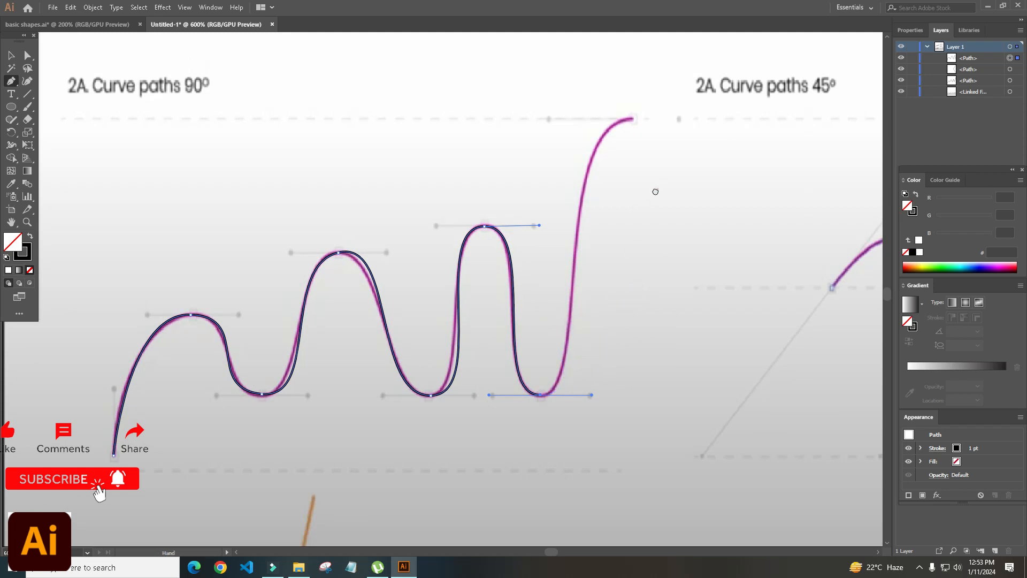
left_click_drag(656, 191, 627, 215)
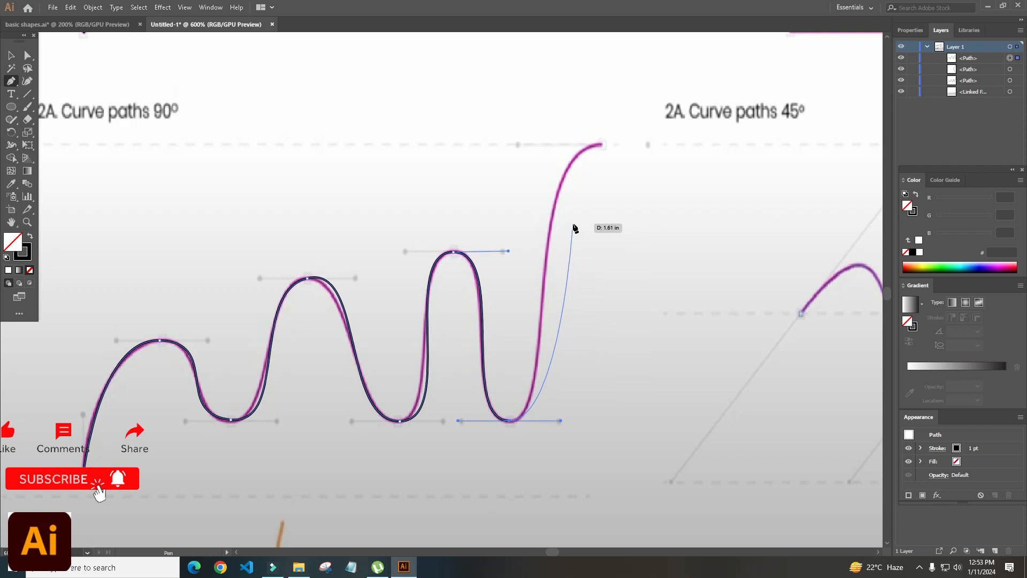
left_click_drag(601, 144, 681, 147)
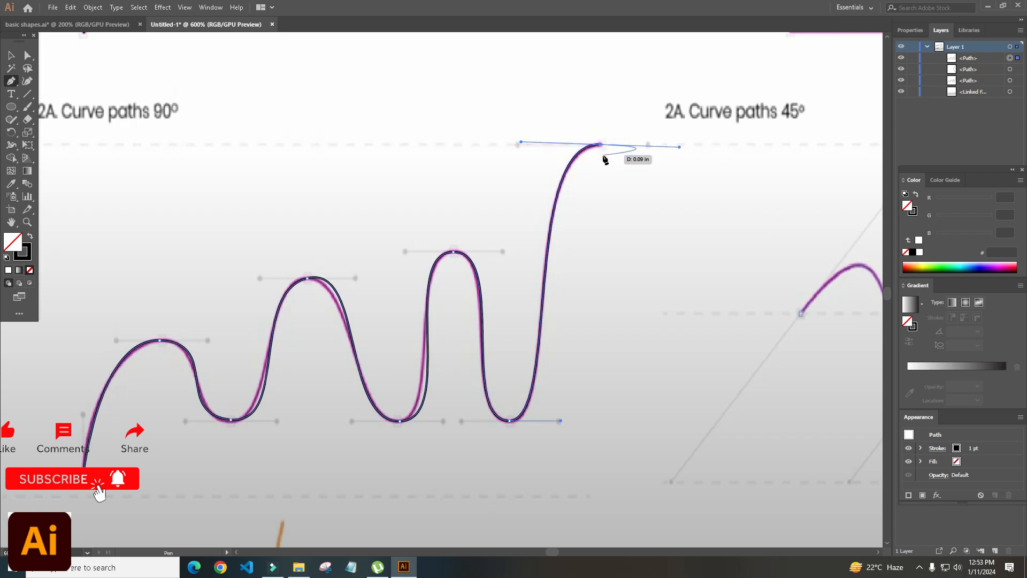
key("Escape")
- Start a new path at the 45° curve's first endpoint, try one curved segment to the guide's midpoint, and undo that segment
mouse_move(624, 363)
left_mouse_down()
mouse_move(688, 350)
mouse_move(642, 367)
left_mouse_up()
key("space")
left_click_drag(712, 360, 418, 341)
left_click(447, 293)
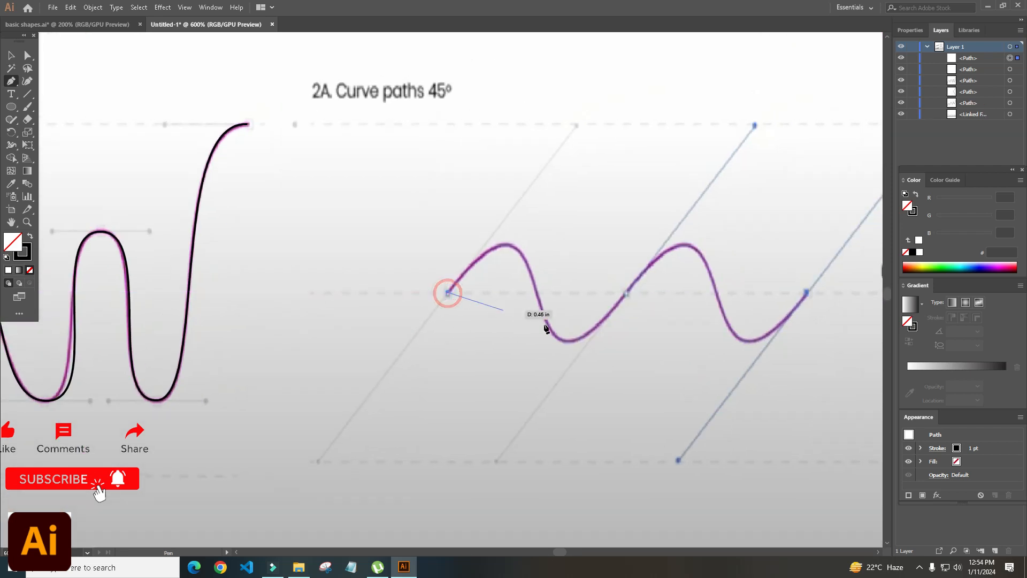
left_click_drag(626, 294, 665, 321)
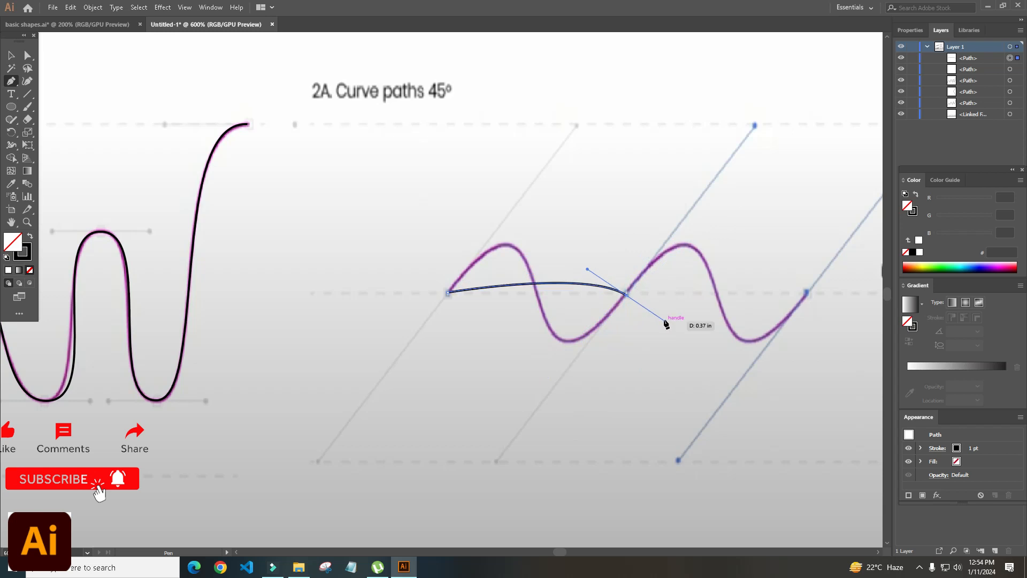
key("ctrl+z")
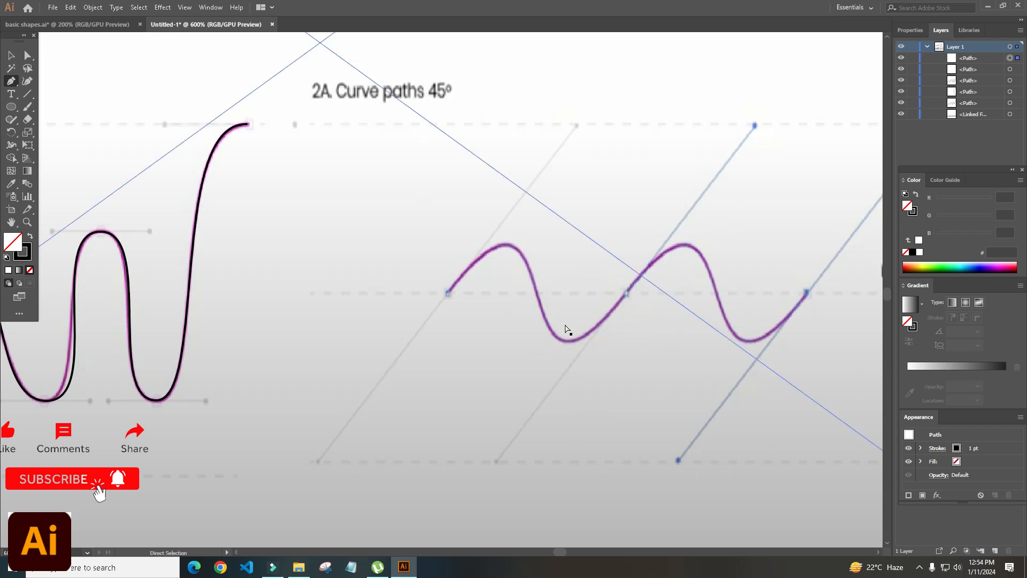
- Trace the 45° curve with smooth anchors on both crests and both valleys, finishing at the guide's far endpoint
left_click_drag(507, 245, 541, 245)
left_click_drag(567, 341, 598, 347)
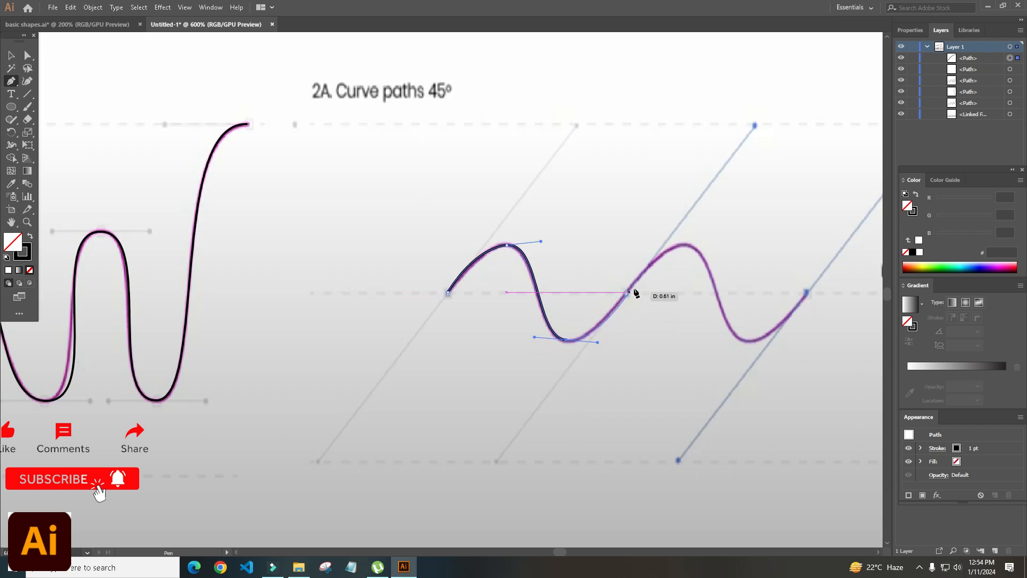
left_click_drag(684, 245, 712, 250)
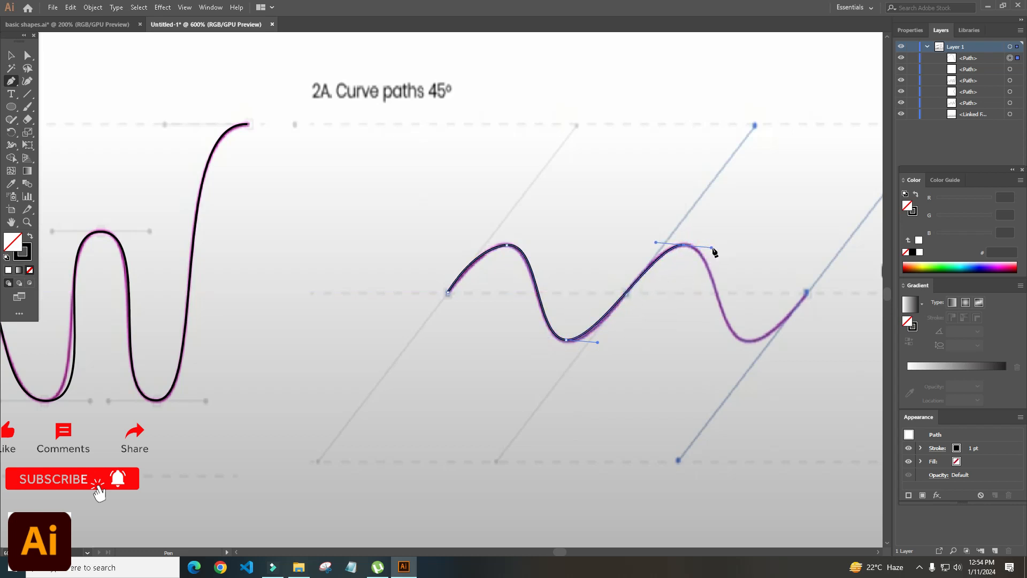
left_click_drag(747, 340, 768, 342)
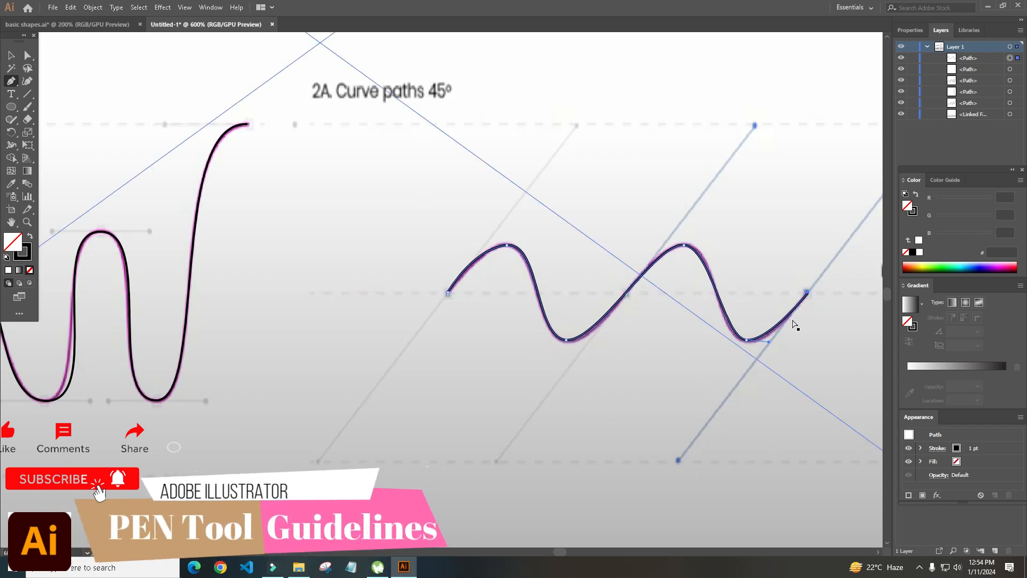
- Place the image "pen tool 1-2" from the illustrator folder in File Explorer onto the Illustrator document
key("ctrl+minus")
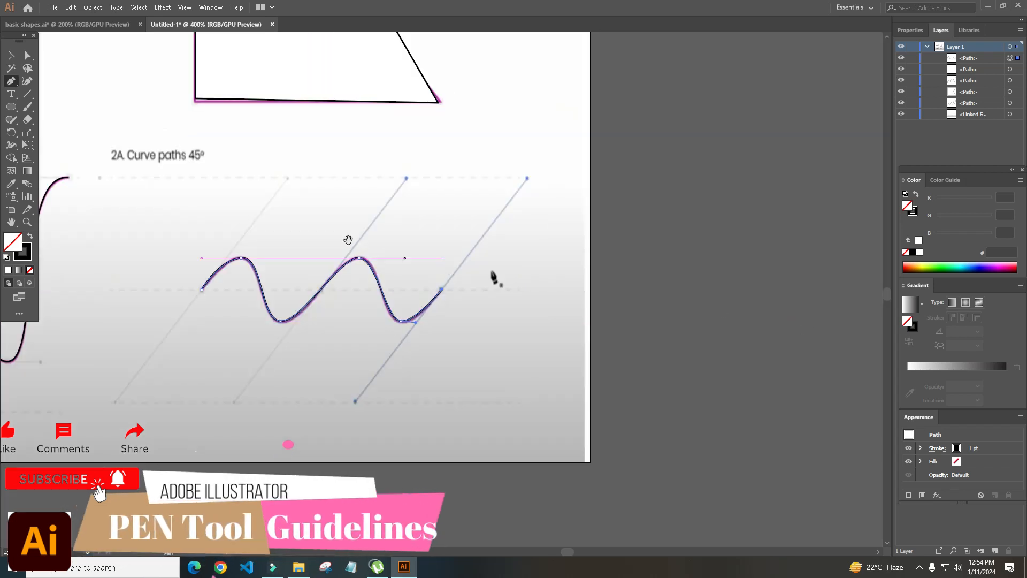
left_click_drag(279, 206, 683, 344)
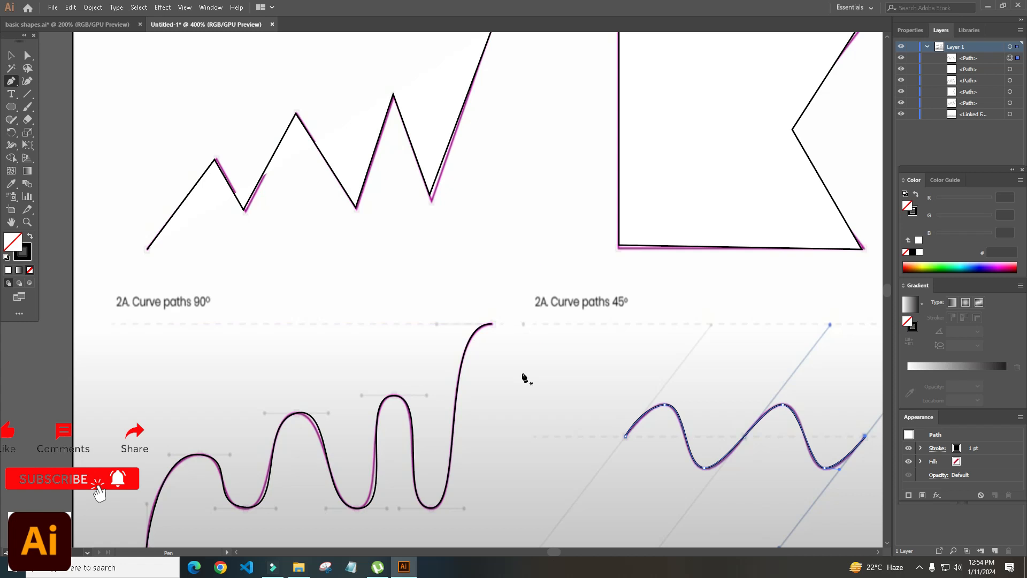
left_click(300, 567)
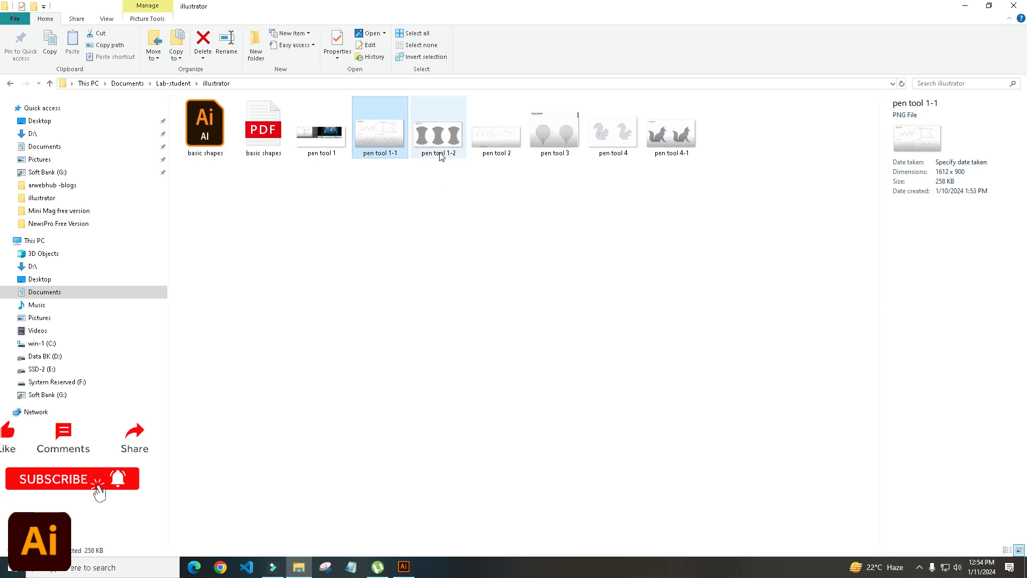
left_click_drag(436, 148, 402, 362)
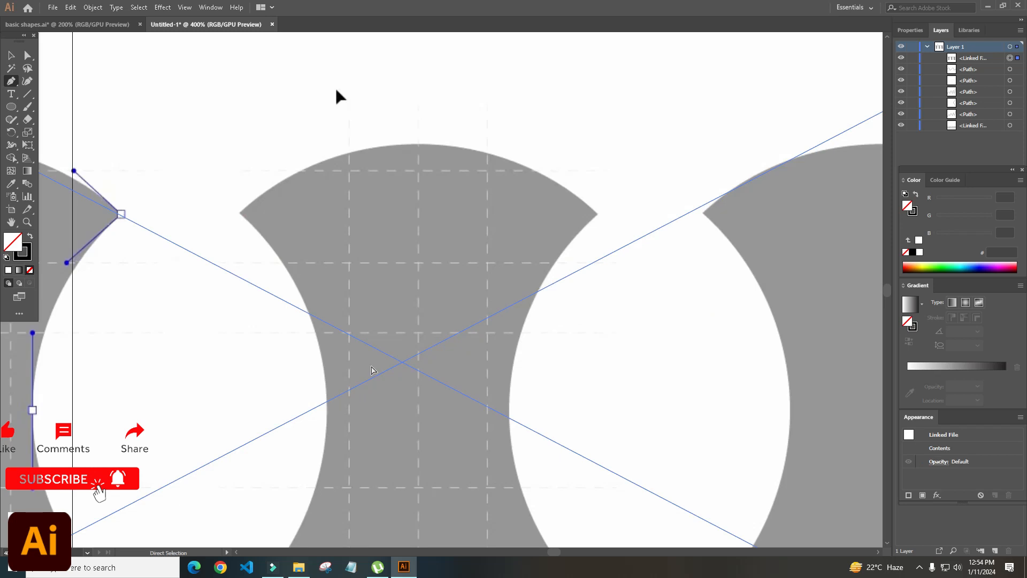
- Resize the placed Breaking paths template to fit the artboard exactly, and lock its linked file in Layer 1
key("ctrl+minus")
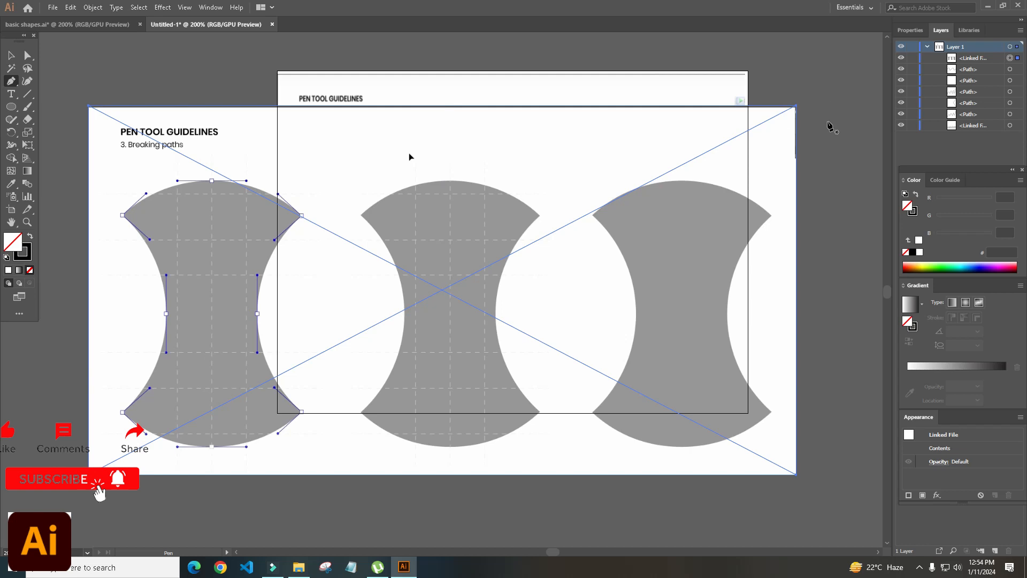
left_click(11, 55)
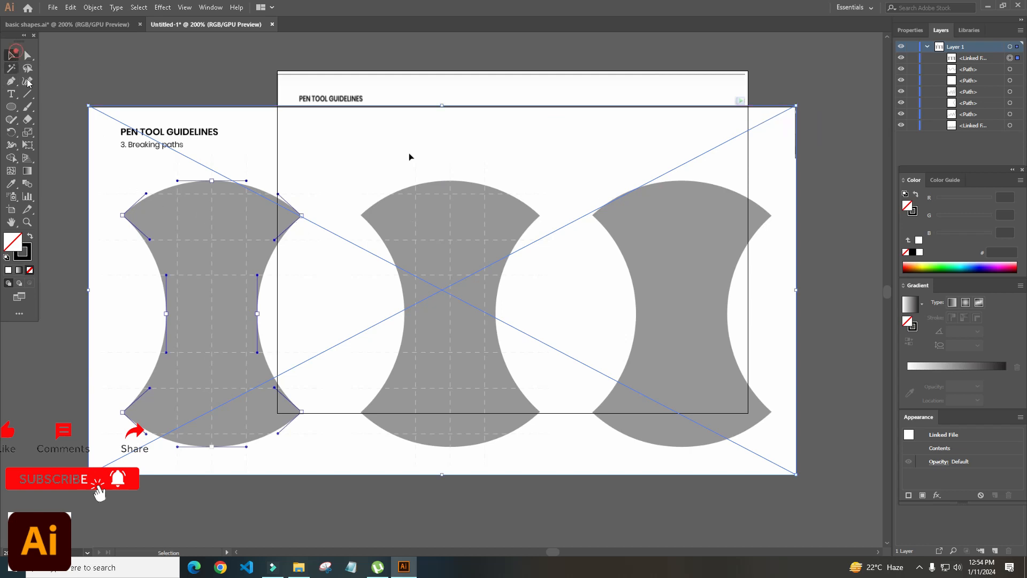
left_click_drag(89, 106, 280, 76)
left_click_drag(279, 73, 276, 74)
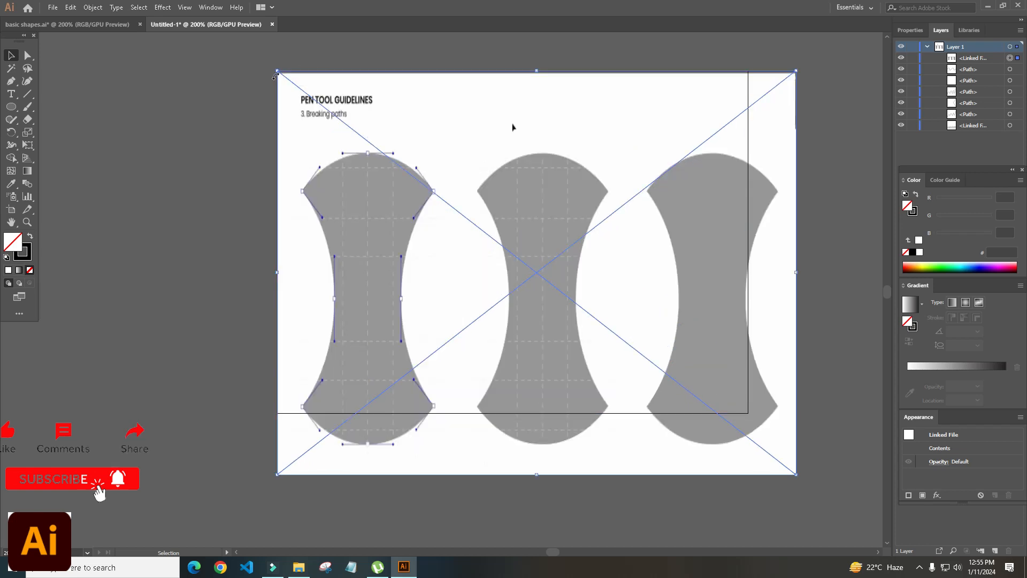
left_click_drag(796, 473, 751, 413)
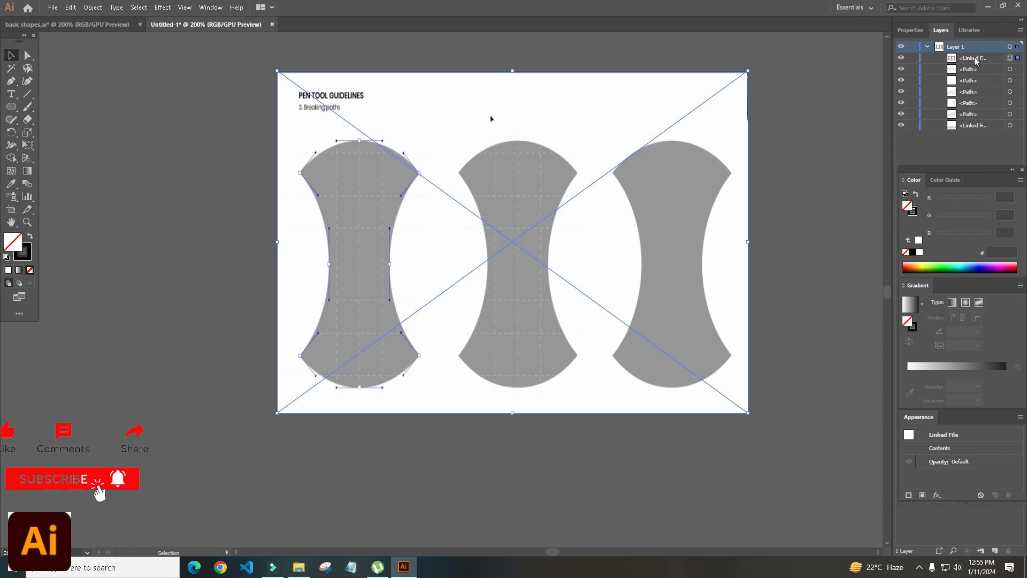
left_click(914, 58)
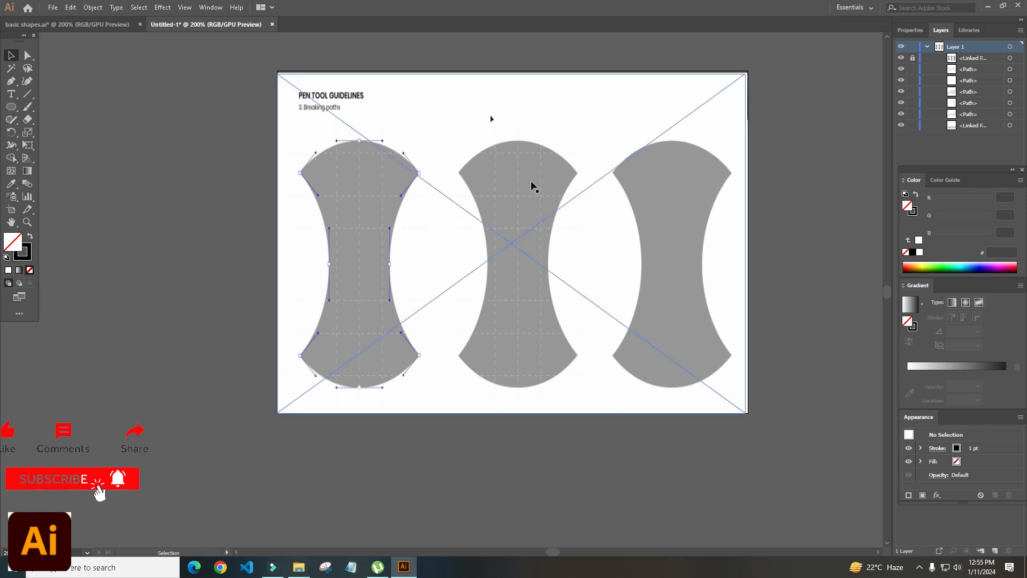
- With the Pen tool, trace the middle shape's upper arc as one curved segment between its two upper corners
left_click(11, 83)
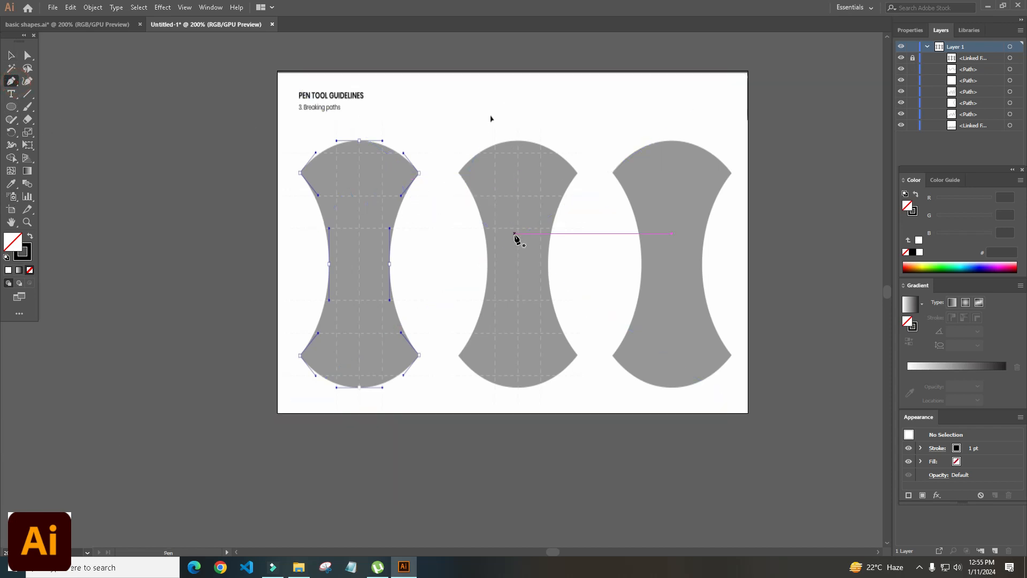
key("ctrl+plus")
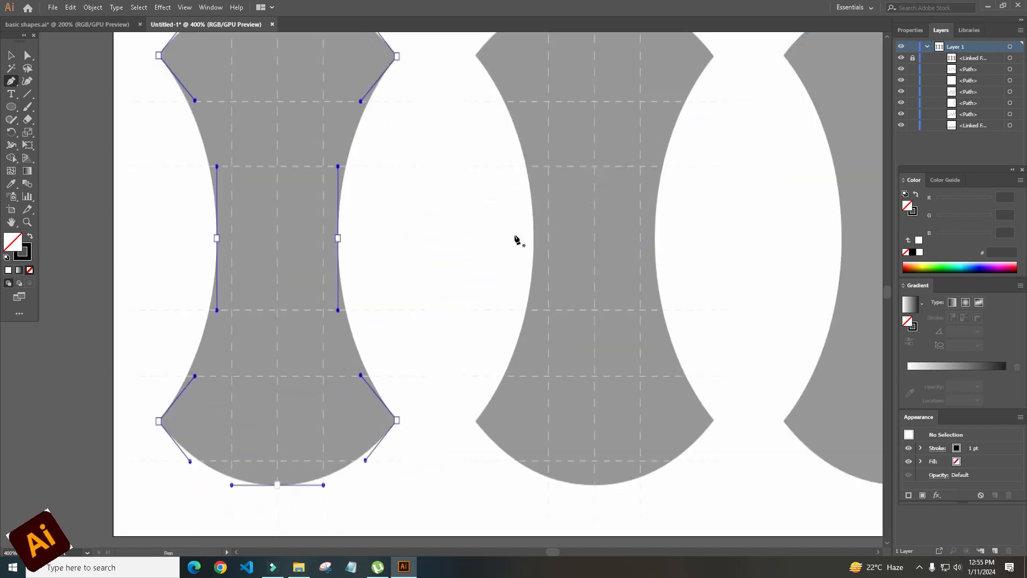
left_click_drag(515, 240, 474, 302)
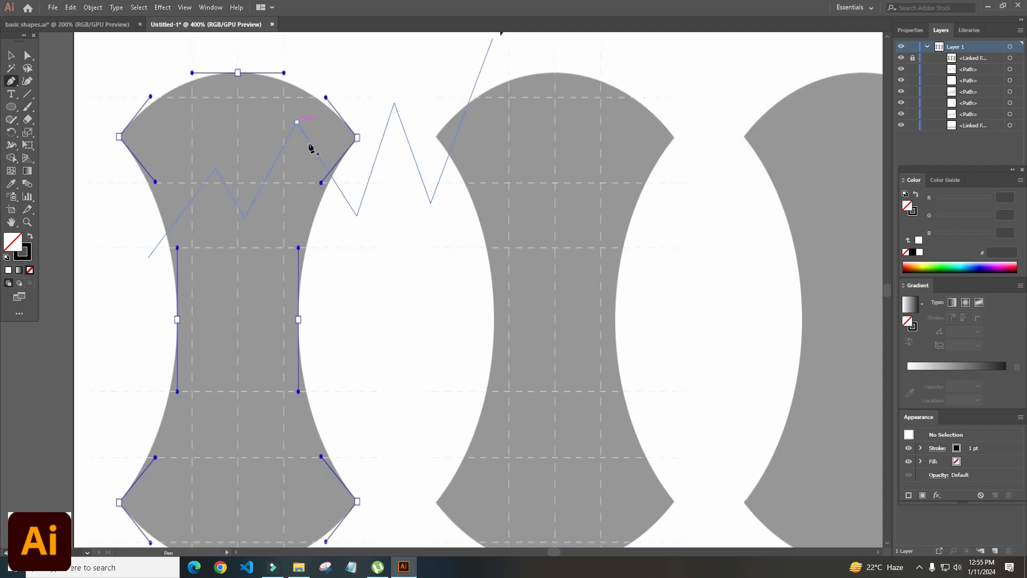
left_click(436, 136)
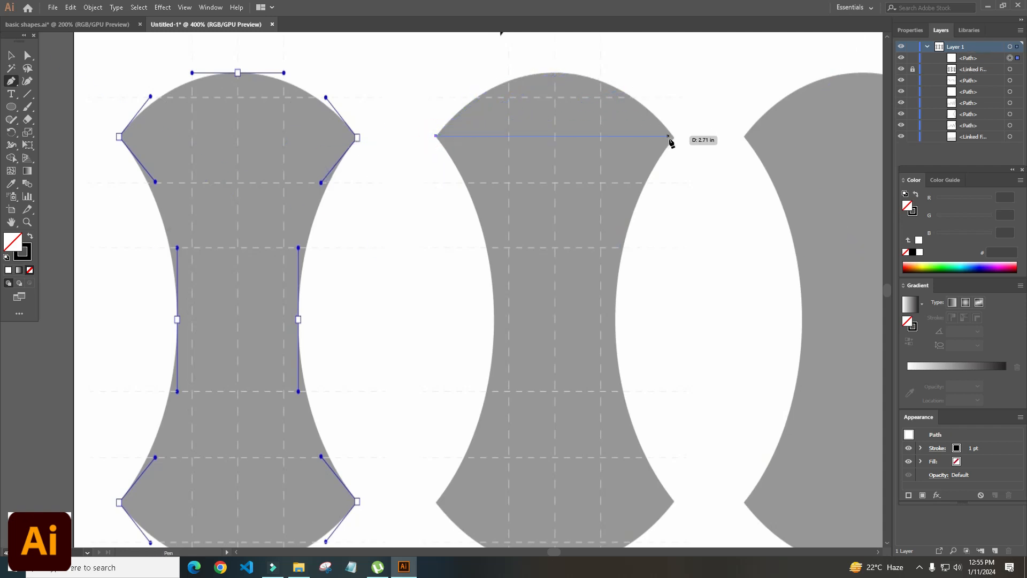
left_click_drag(725, 219, 791, 270)
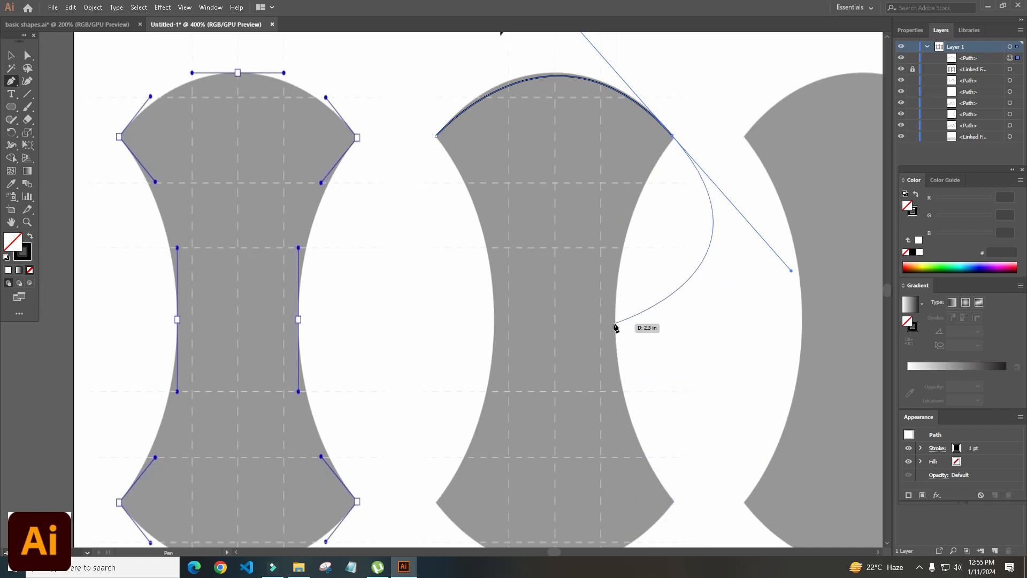
- Undo a trial segment to the middle shape's waist, and remove the outgoing handle from the anchor ending the upper arc
left_click_drag(616, 326, 677, 465)
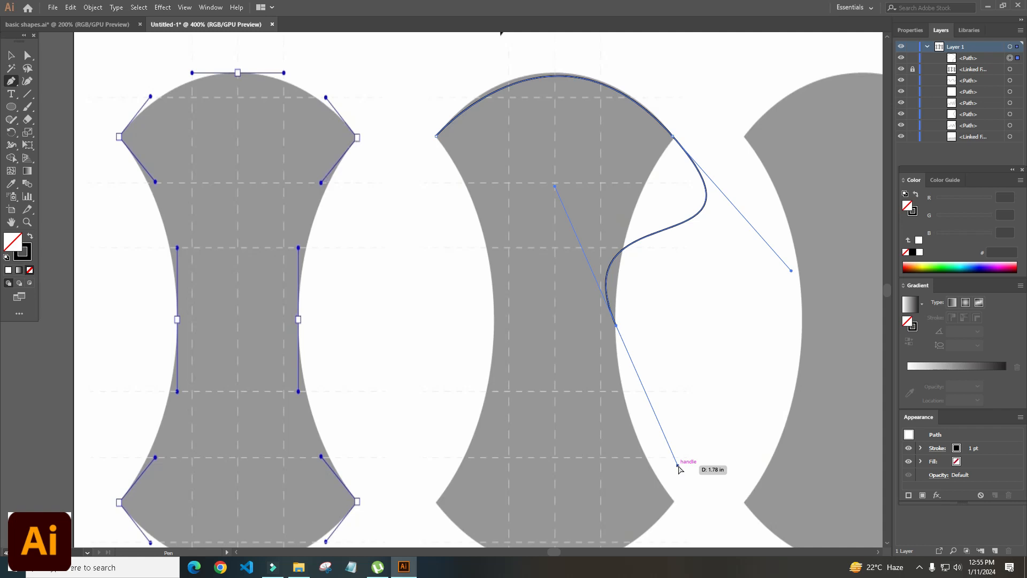
key("ctrl+z")
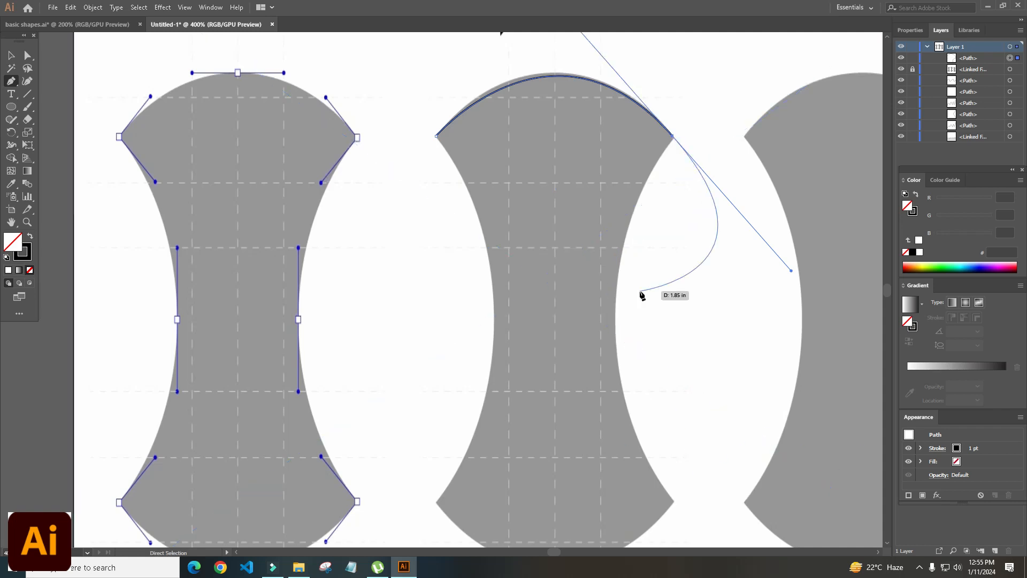
left_click(673, 136)
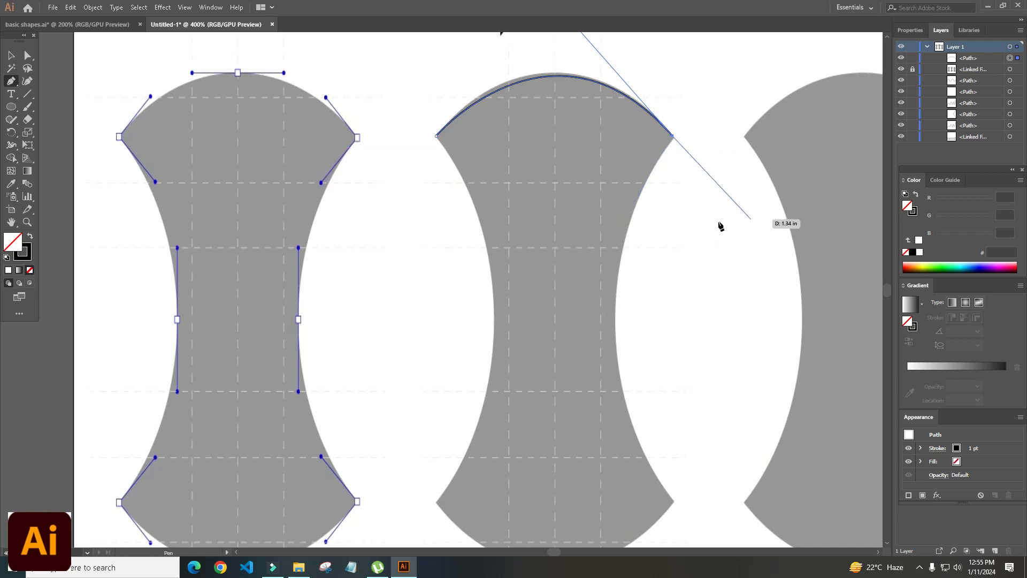
- Trace the middle shape's right side with curved Pen segments from the upper corner through the waist to the lower corner
key("ctrl")
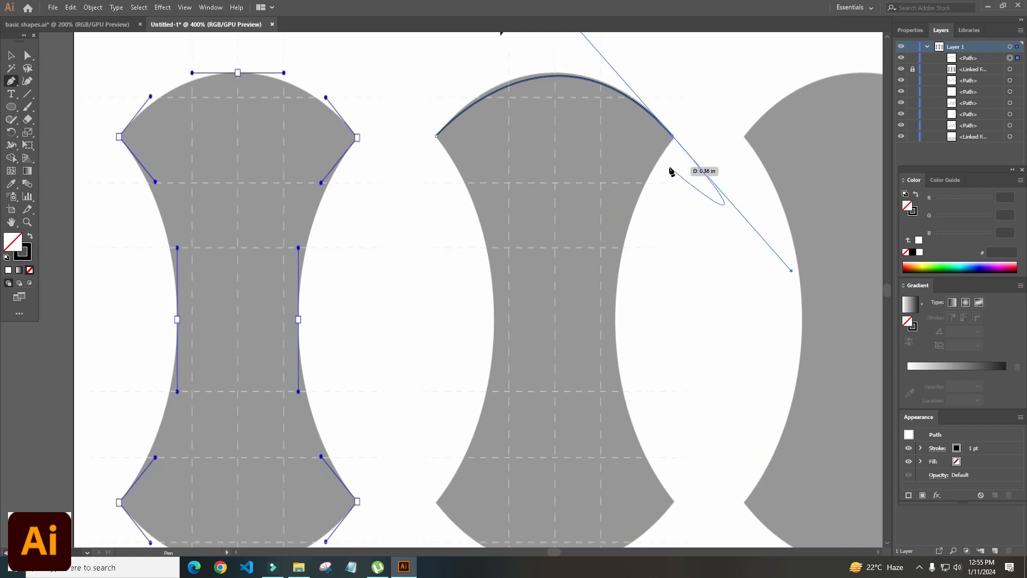
left_click(674, 136)
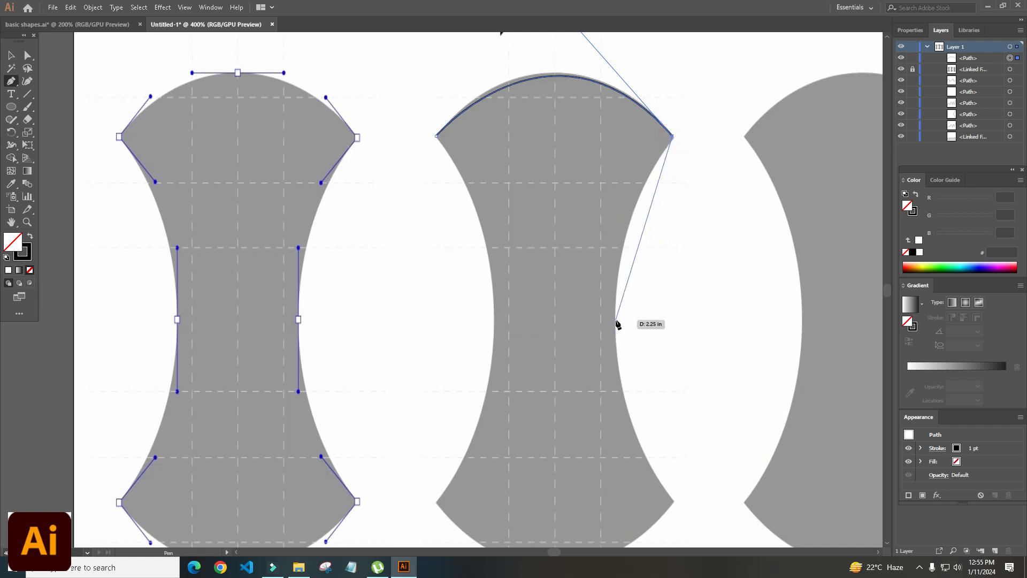
left_click_drag(616, 320, 620, 417)
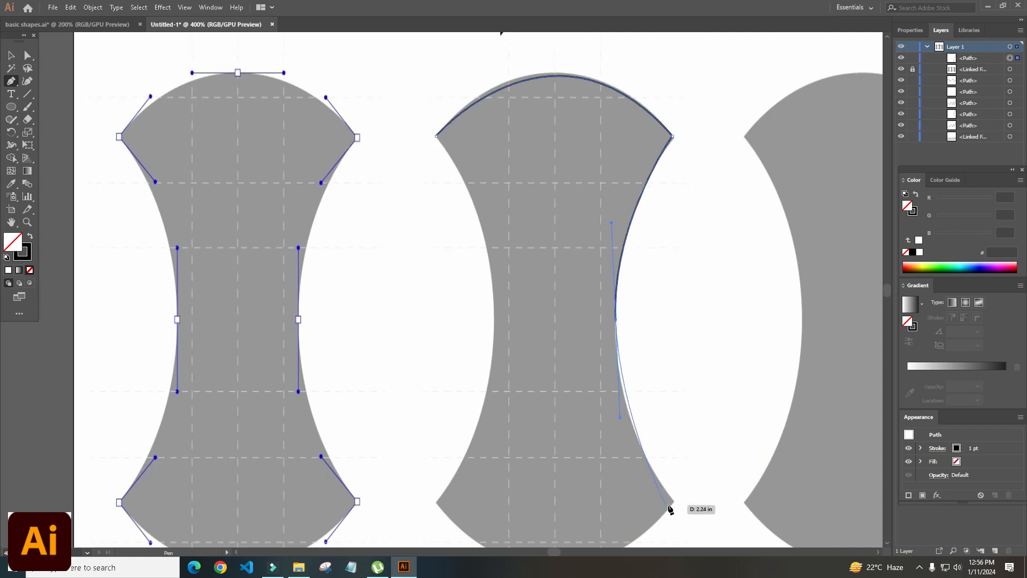
left_click_drag(673, 501, 677, 503)
- Trace the middle shape's lower arc as one curved segment from its lower right corner to its lower left corner
key("space")
left_click_drag(610, 480, 609, 367)
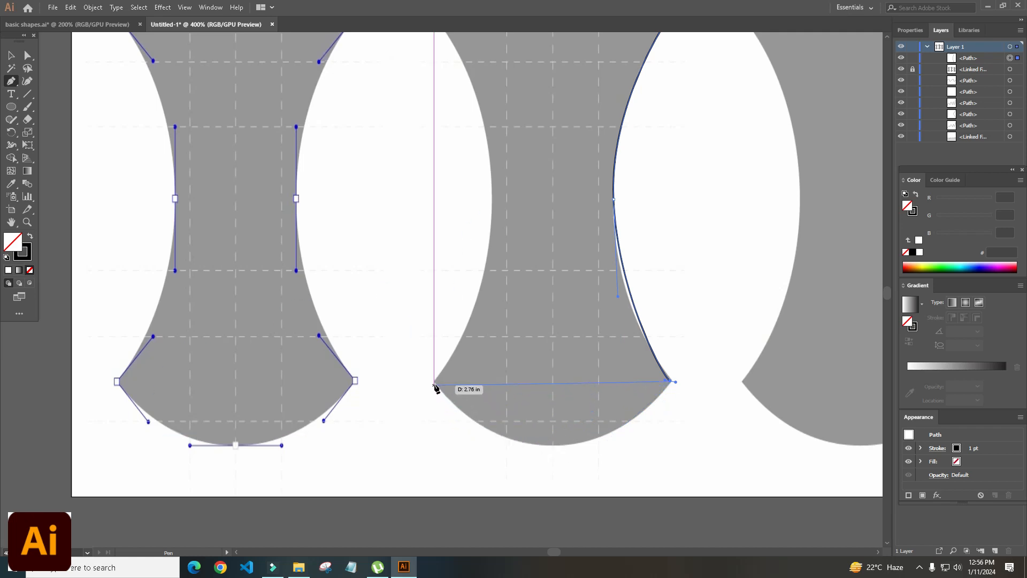
left_click_drag(434, 381, 304, 234)
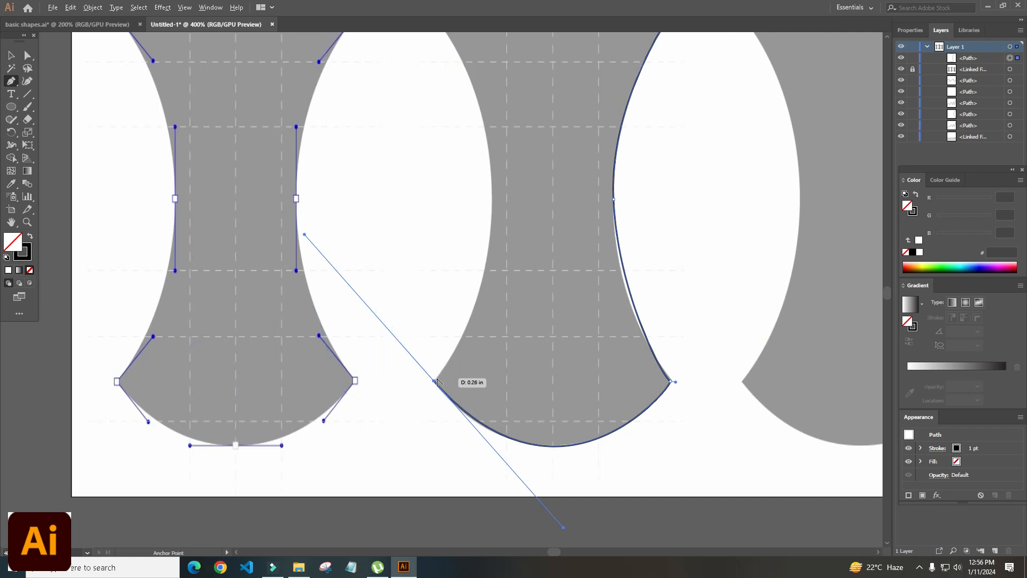
- Break the handle at the lower left corner, trace the middle shape's left side through the waist, and close the path at the starting corner
left_click_drag(435, 381, 466, 68)
key("space")
left_click_drag(540, 95, 560, 306)
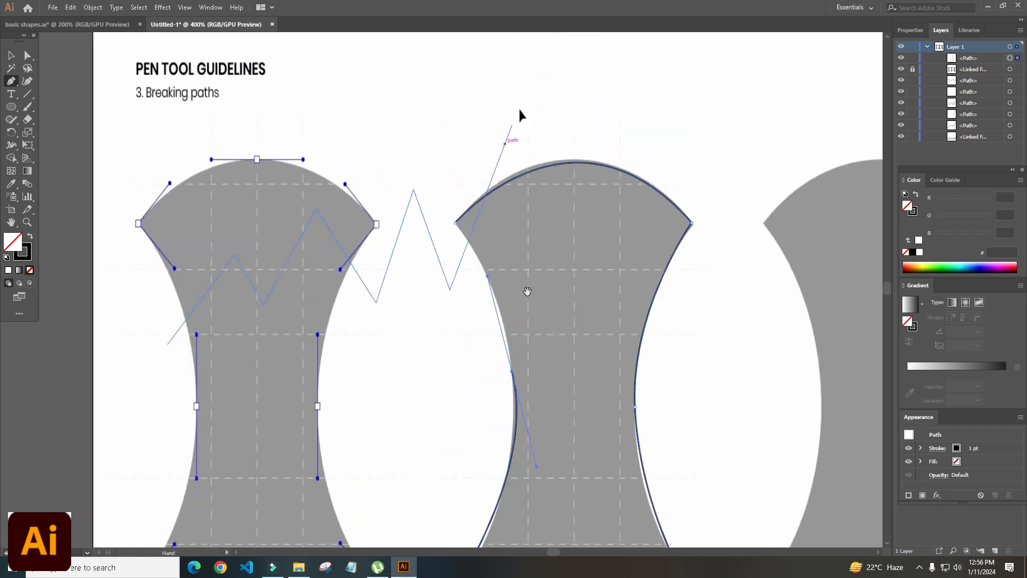
left_click(454, 210)
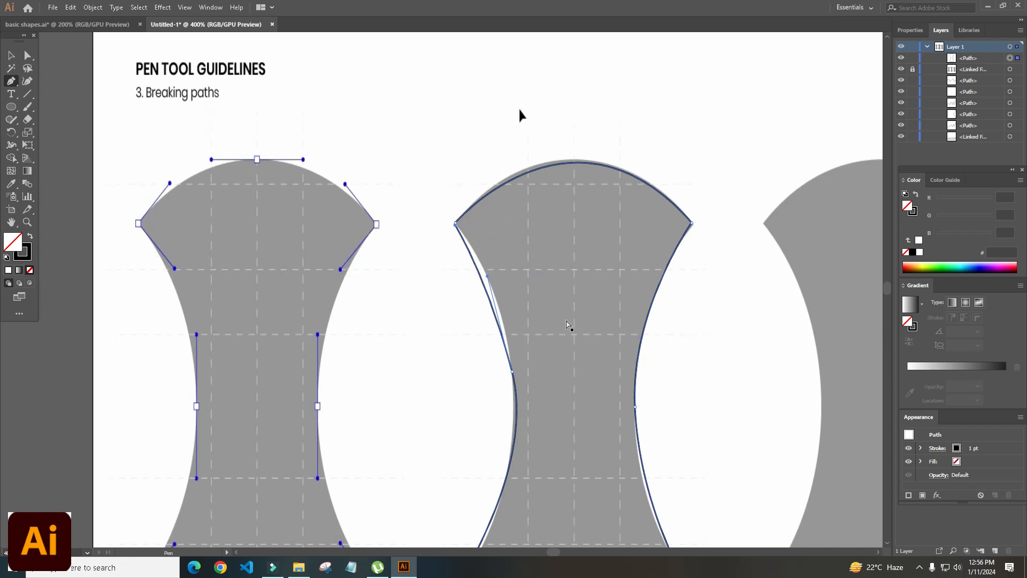
- Fill the traced middle shape with the red colour DD0E0E
key("ctrl+minus")
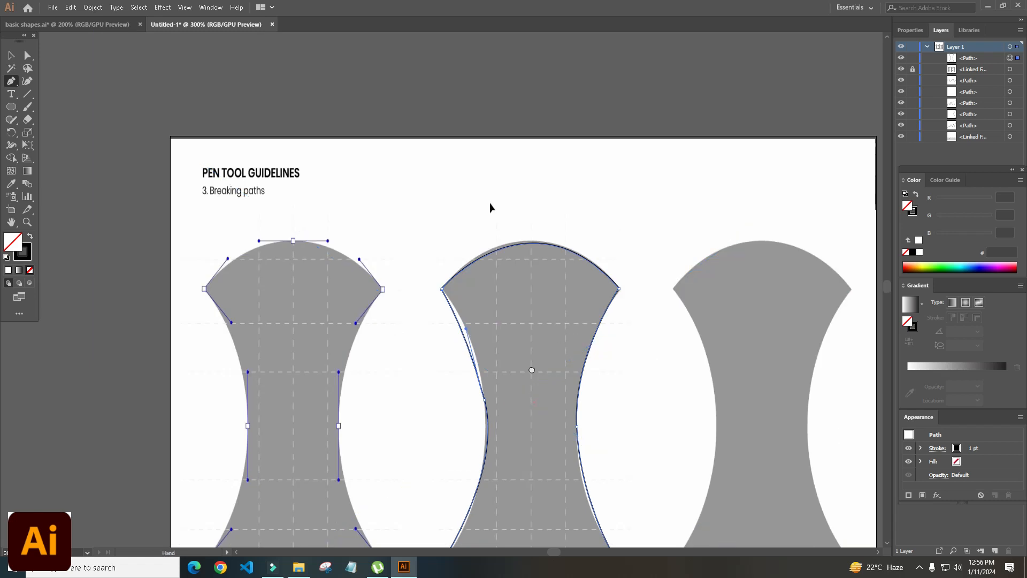
left_click_drag(490, 207, 479, 104)
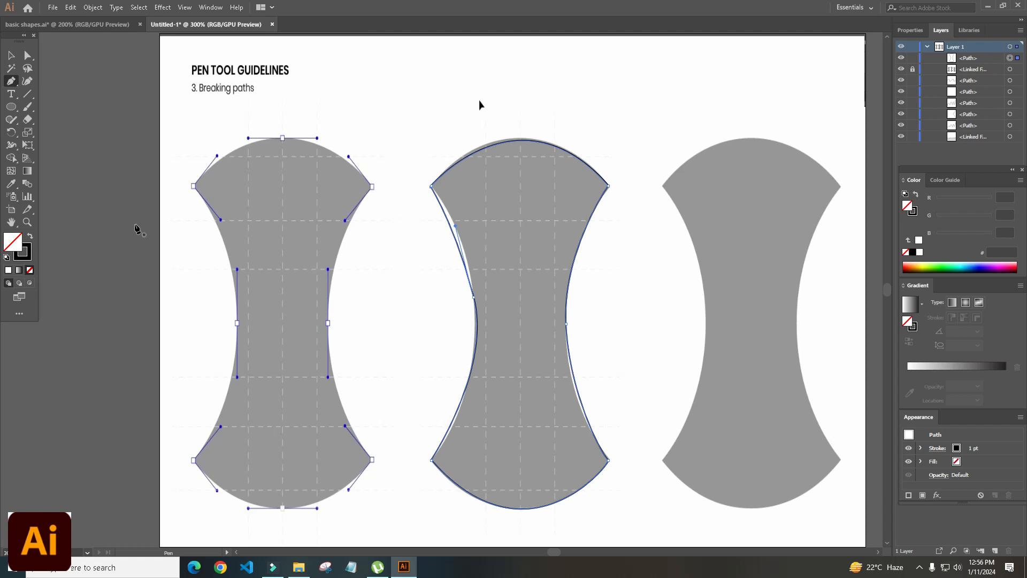
double_click(20, 250)
left_click(94, 123)
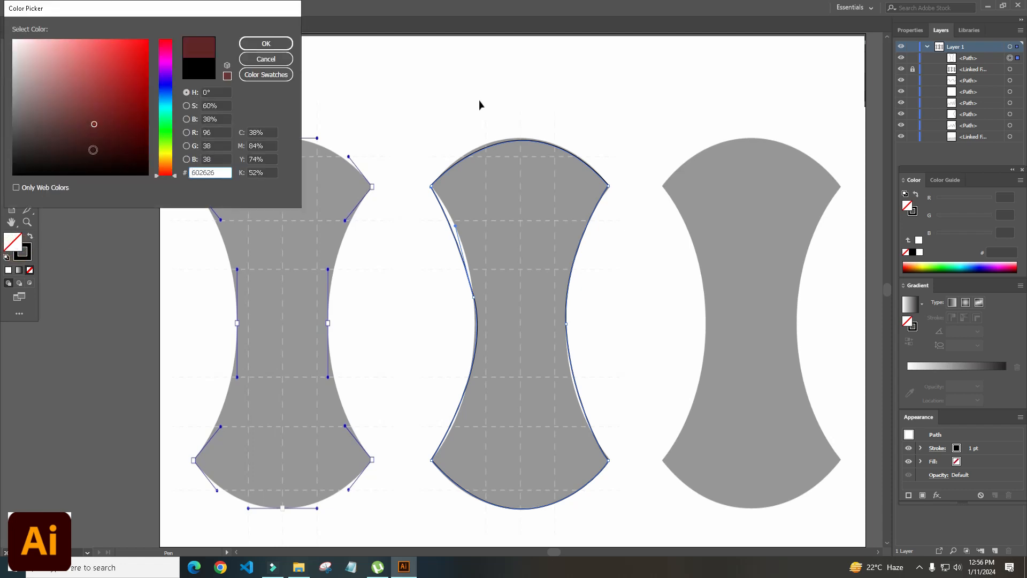
left_click(140, 56)
left_click(266, 43)
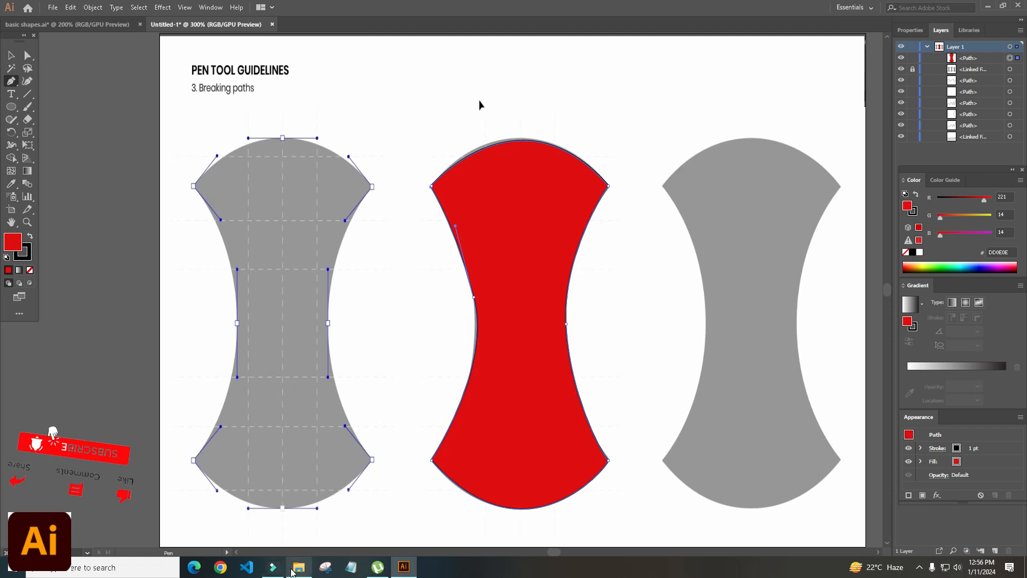
- Preview the image "pen tool 3" from the illustrator folder in File Explorer, and place it onto the Illustrator document
left_click(294, 567)
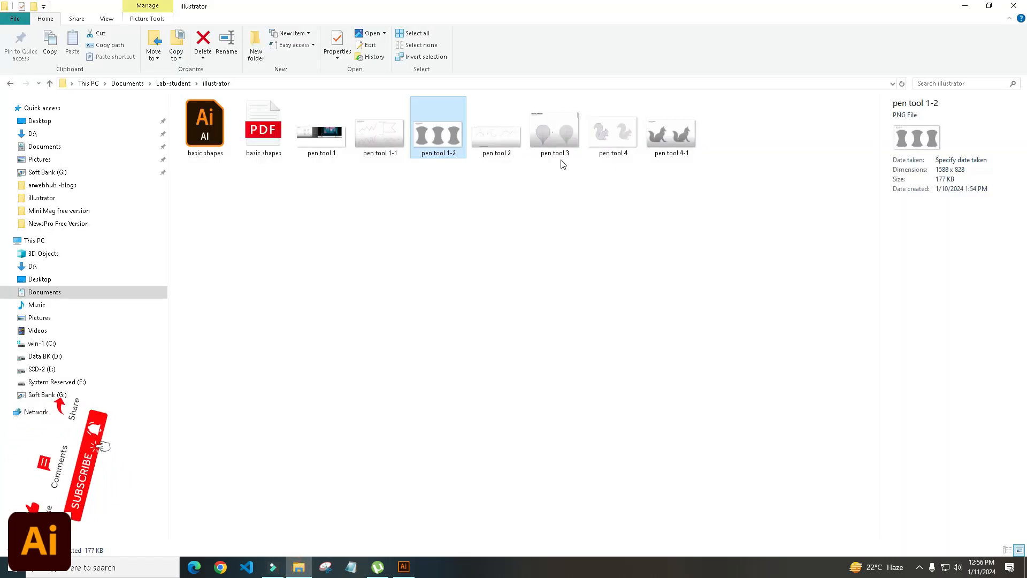
double_click(552, 139)
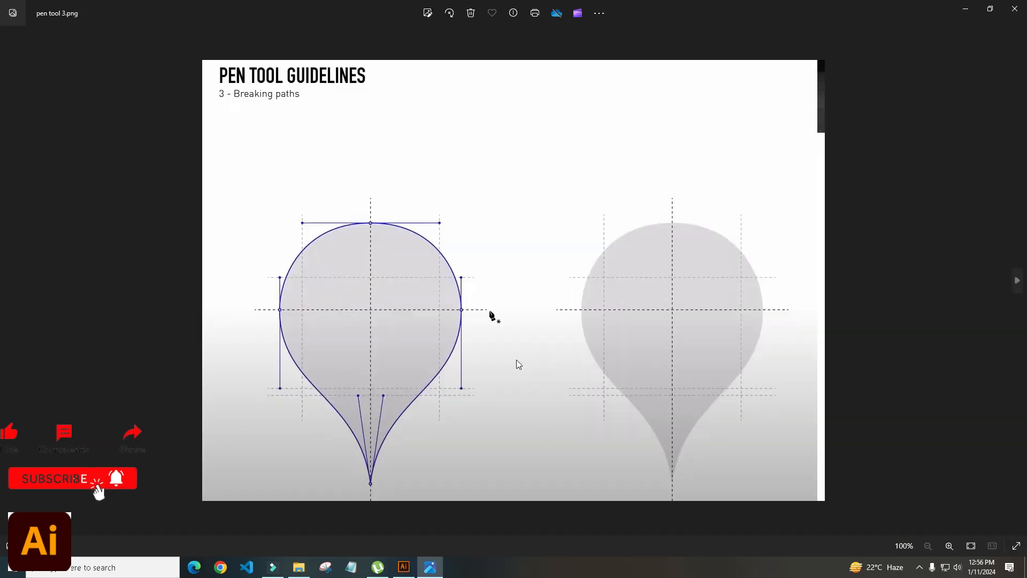
left_click(1015, 8)
left_click_drag(557, 140, 512, 327)
left_click_drag(555, 260, 579, 218)
key("ctrl+z")
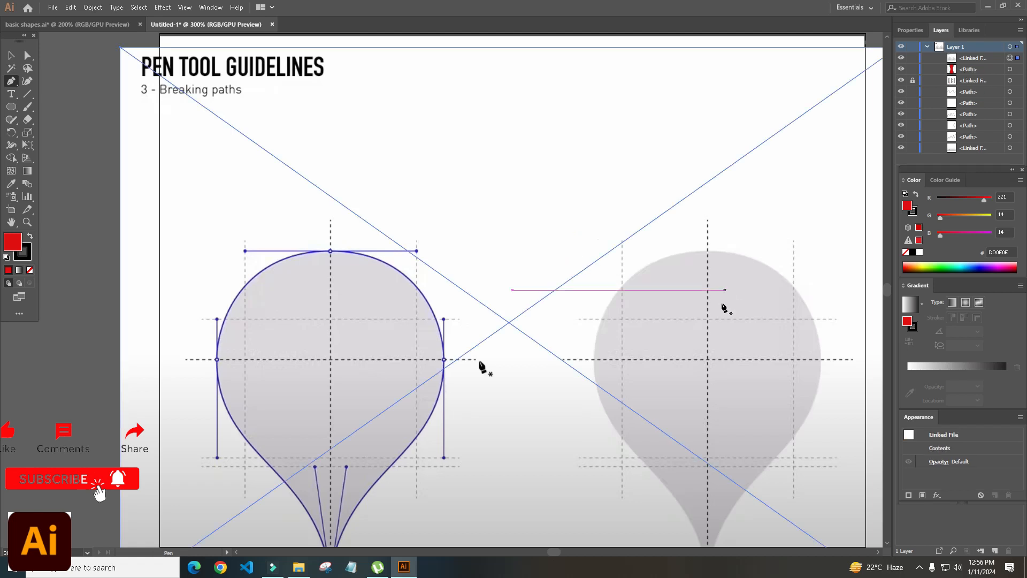
- Start a Pen path at the right-hand balloon shape's bottom tip, and undo a trial curve to its widest point on the left
left_click_drag(478, 364, 526, 264)
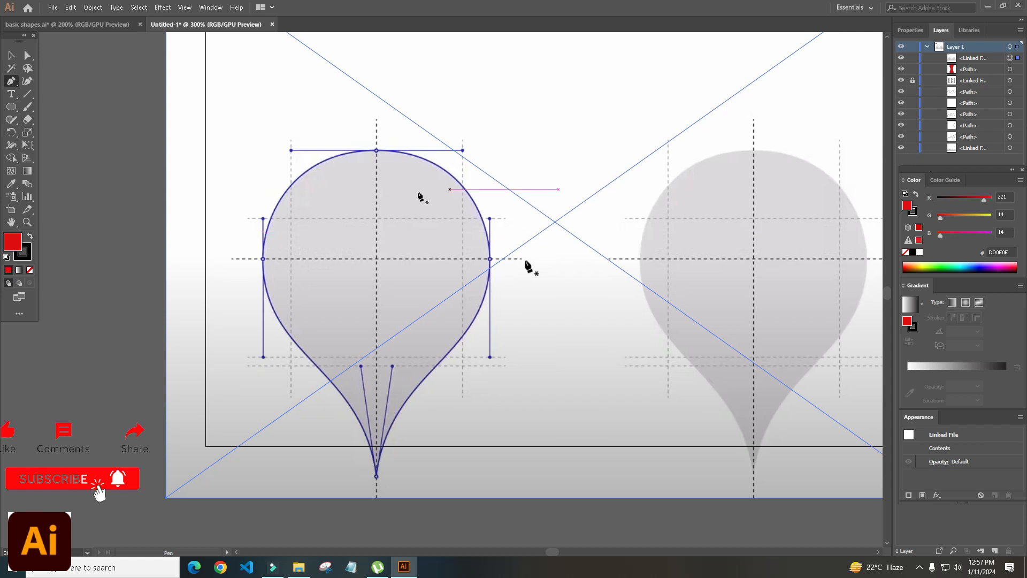
left_click_drag(755, 360, 624, 351)
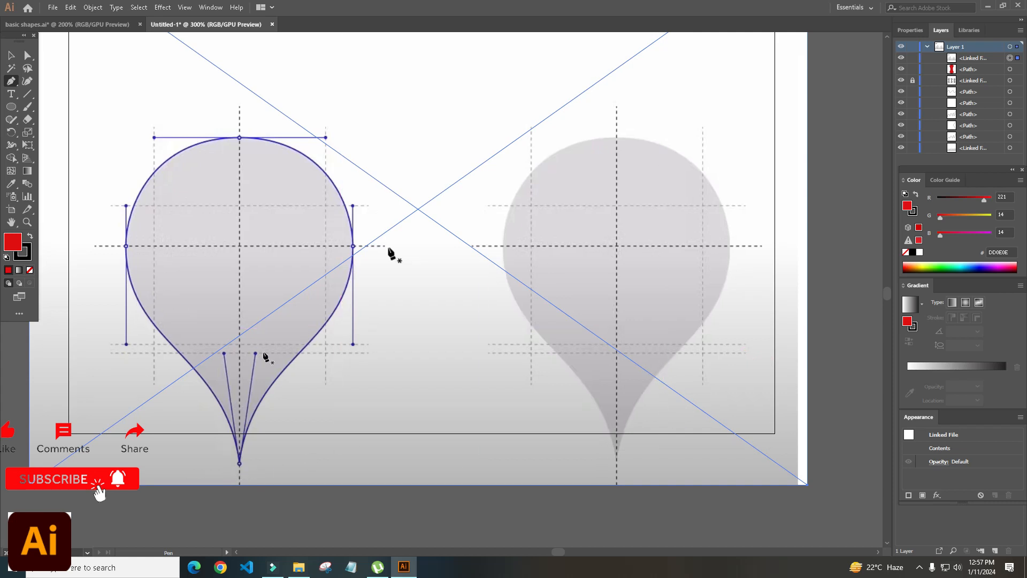
left_click(616, 458)
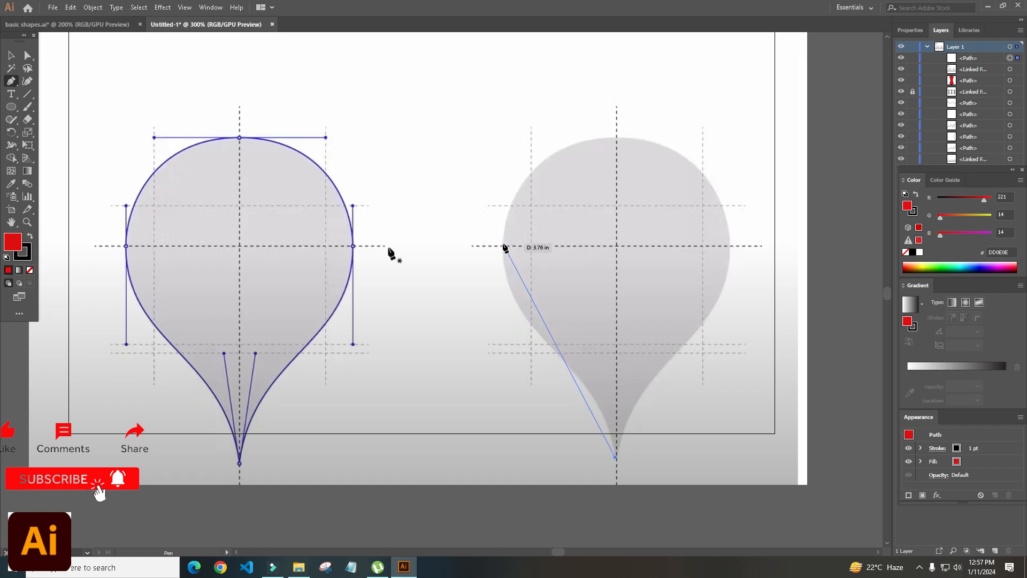
left_click_drag(503, 246, 457, 210)
key("ctrl+z")
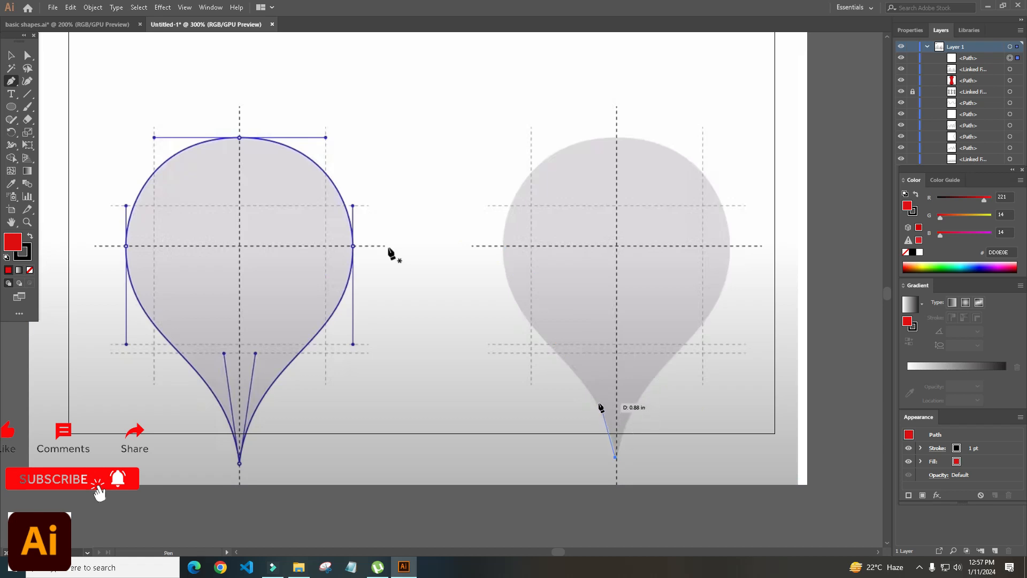
- Trace the balloon's lower left flank upward from the tip with two curved segments, and set the path's fill to none
left_click_drag(597, 401, 582, 374)
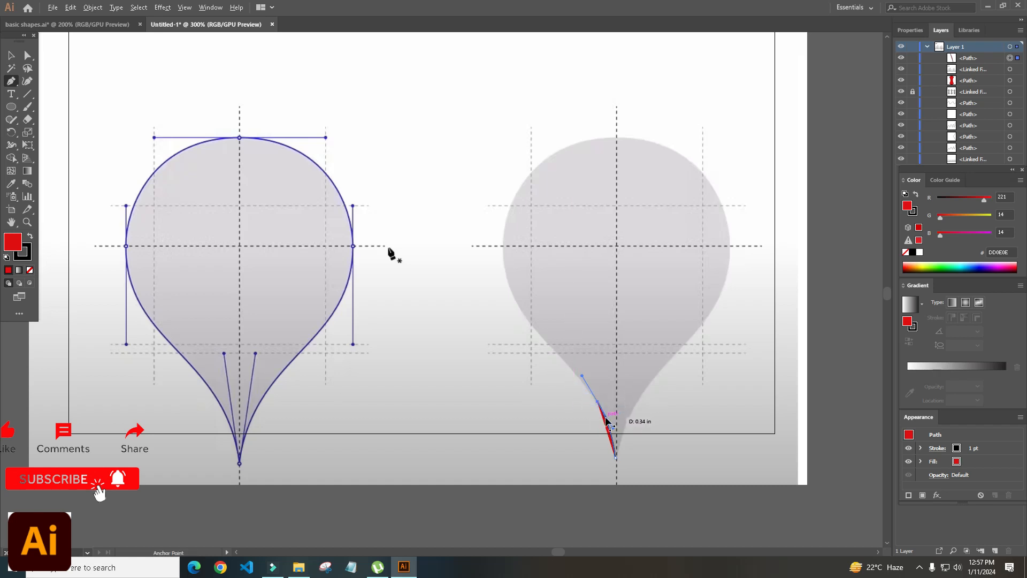
left_click(598, 403)
left_click(538, 336)
left_click_drag(523, 320, 520, 321)
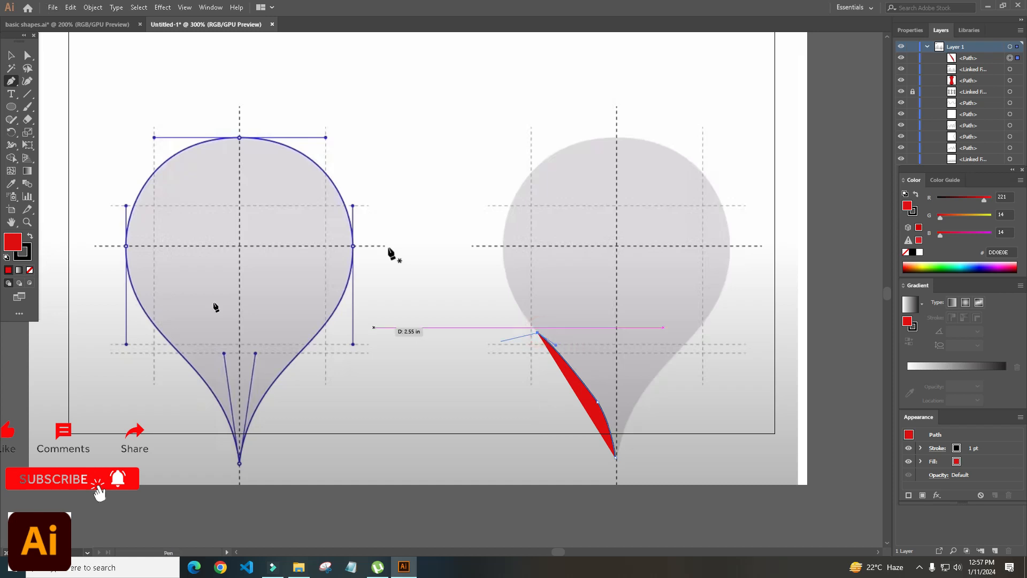
left_click(30, 270)
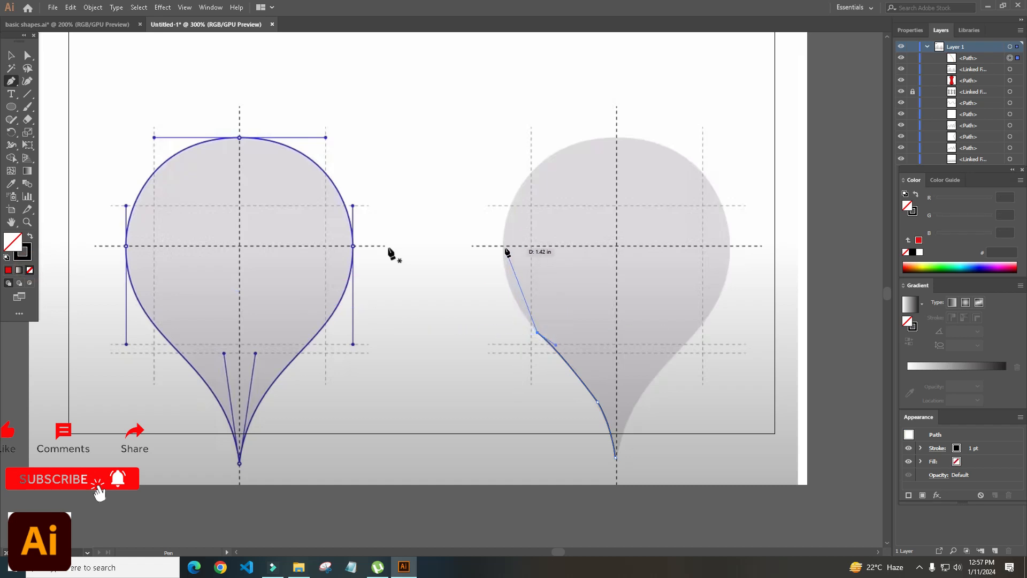
- Continue the balloon path through its leftmost point to the top centre, removing the outgoing handle at both anchors
left_click_drag(503, 247, 503, 208)
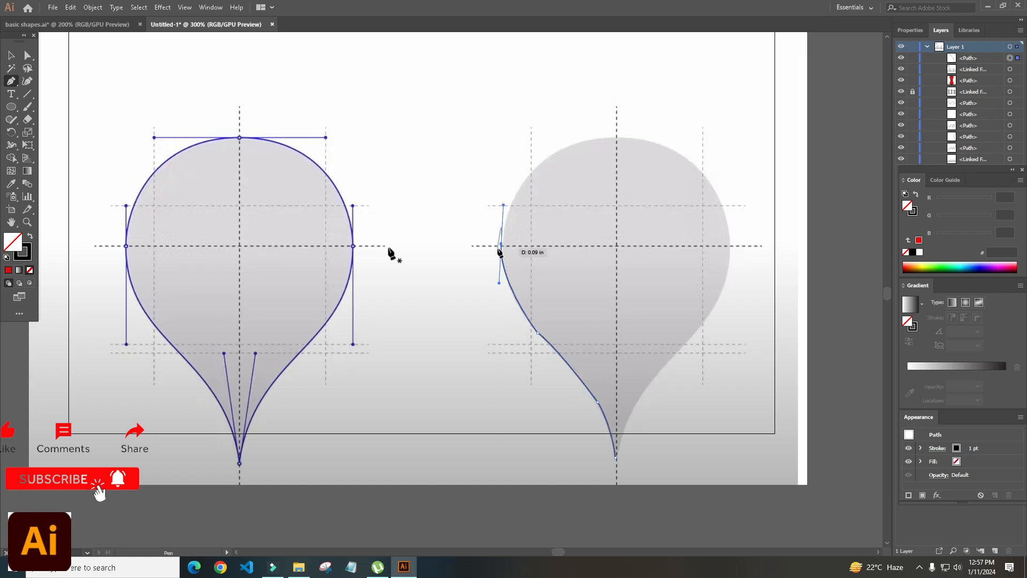
left_click(501, 246)
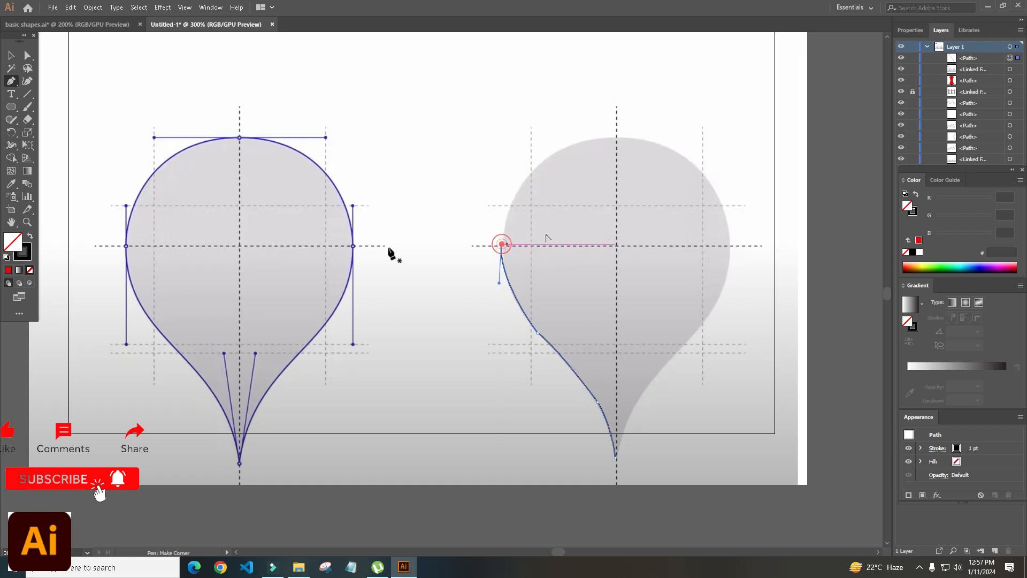
left_click_drag(616, 139, 711, 141)
left_click_drag(718, 140, 717, 140)
left_click(619, 137)
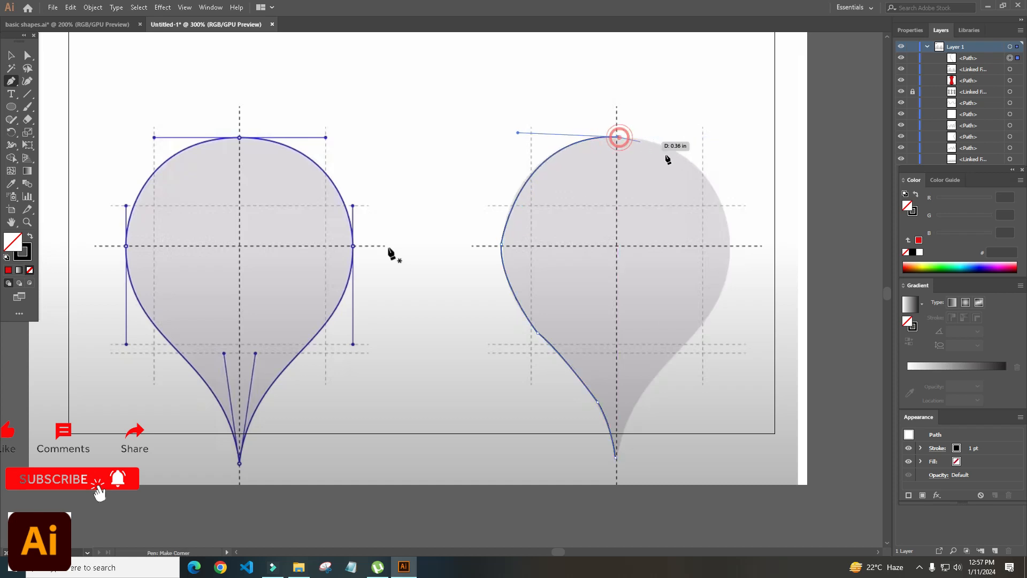
- Trace the balloon's right side from the top through its widest point to the lower flank, removing the outgoing handle at each anchor
left_click_drag(730, 245, 732, 353)
left_click(730, 246)
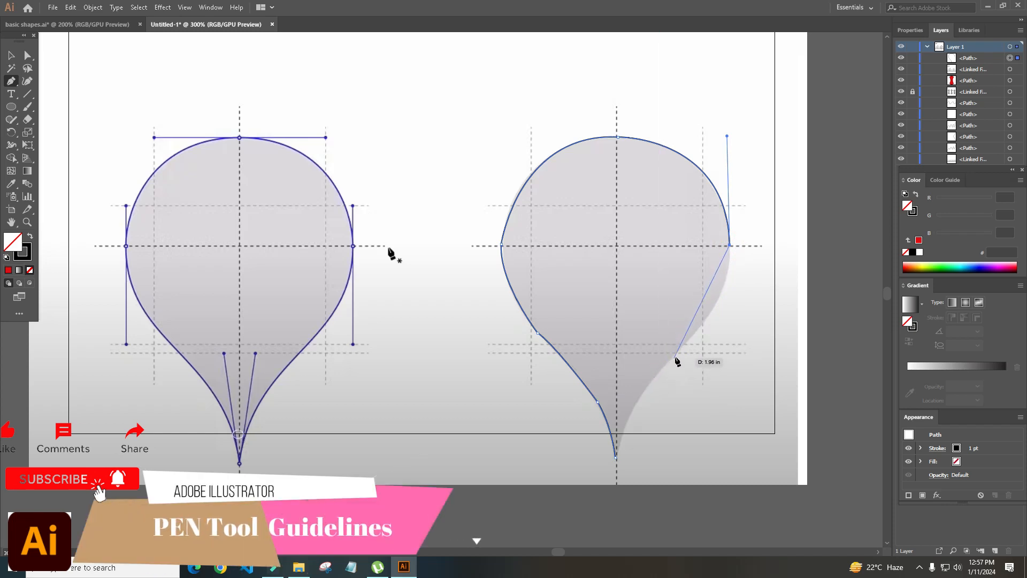
mouse_move(675, 353)
left_mouse_down()
mouse_move(634, 357)
mouse_move(623, 391)
left_mouse_up()
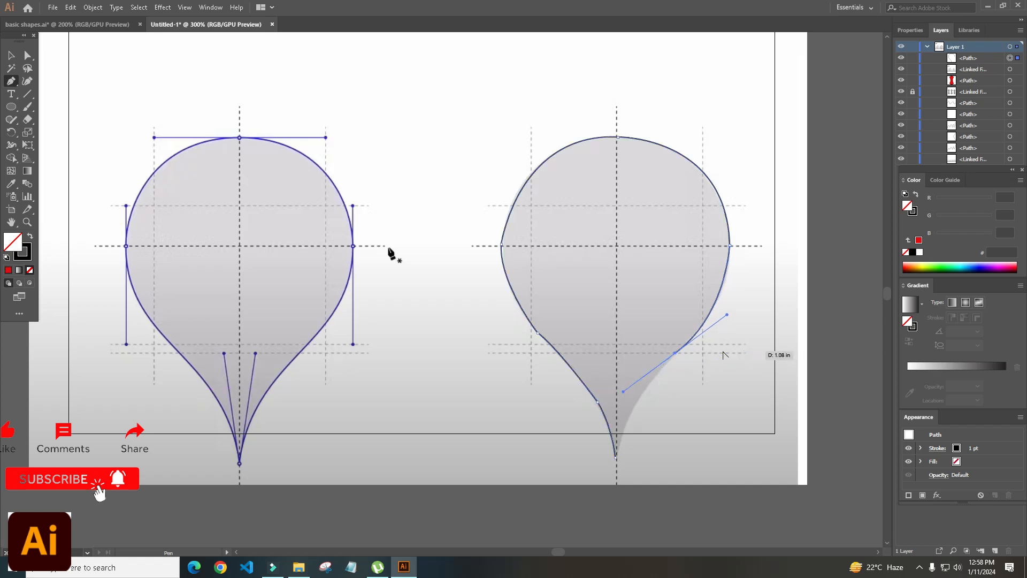
left_click(675, 354)
- Trace the balloon's remaining lower right flank with one intermediate anchor, and close the path at the bottom tip
left_click(632, 410)
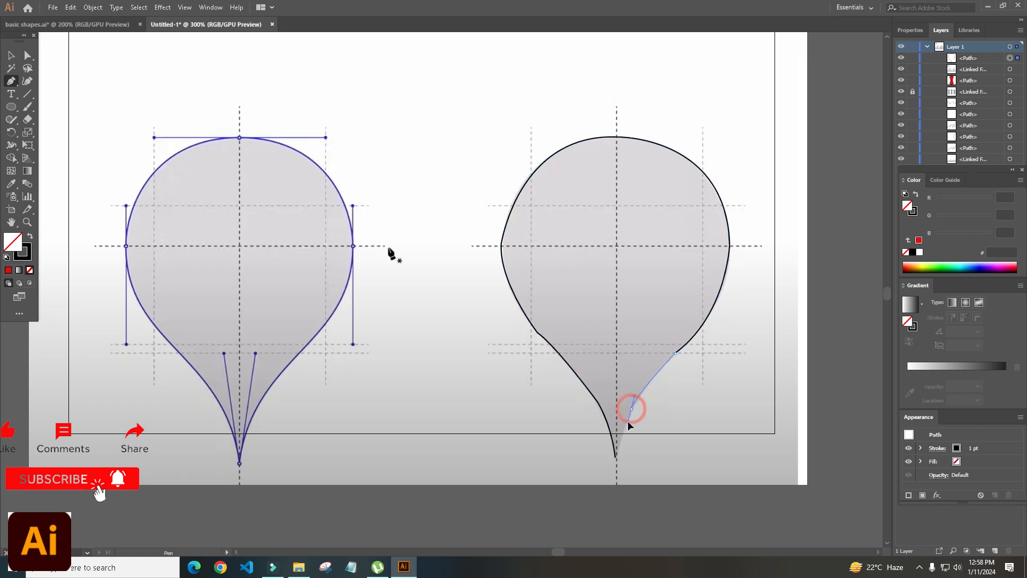
left_click(632, 410)
left_click(616, 458)
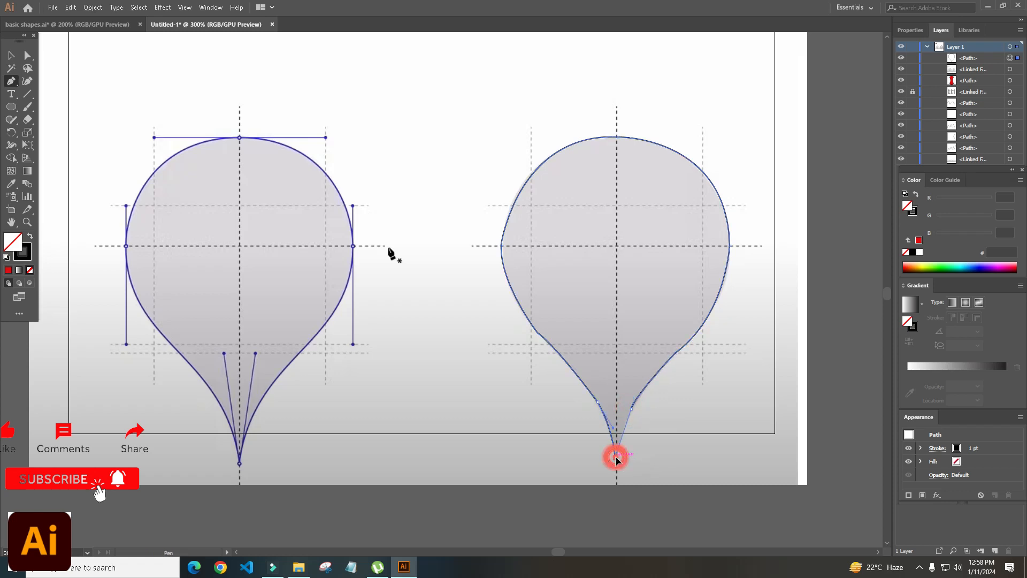